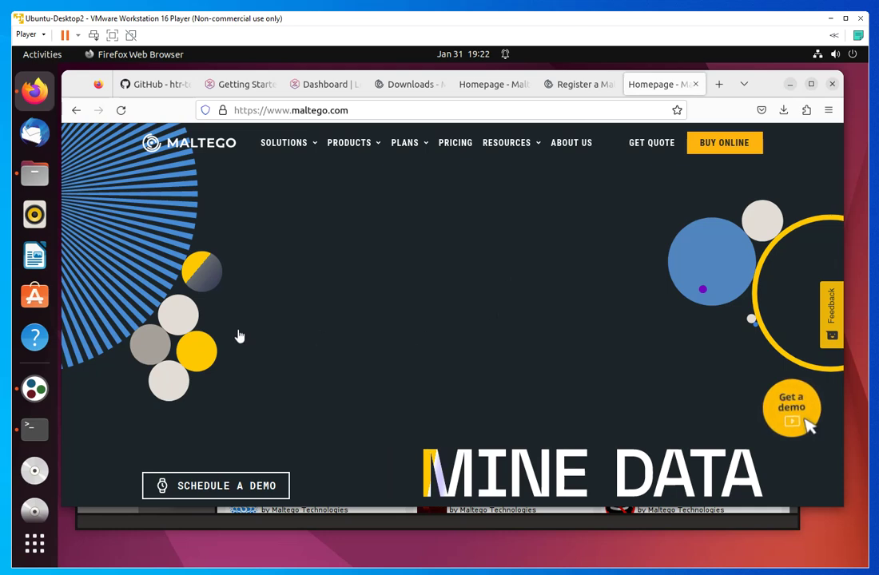
Step: Look through the Maltego homepage, from the podcast and "What is Maltego?" sections to the solution areas
{"action": "scroll", "coordinate": [307, 335], "scroll_direction": "down", "scroll_amount": 3}
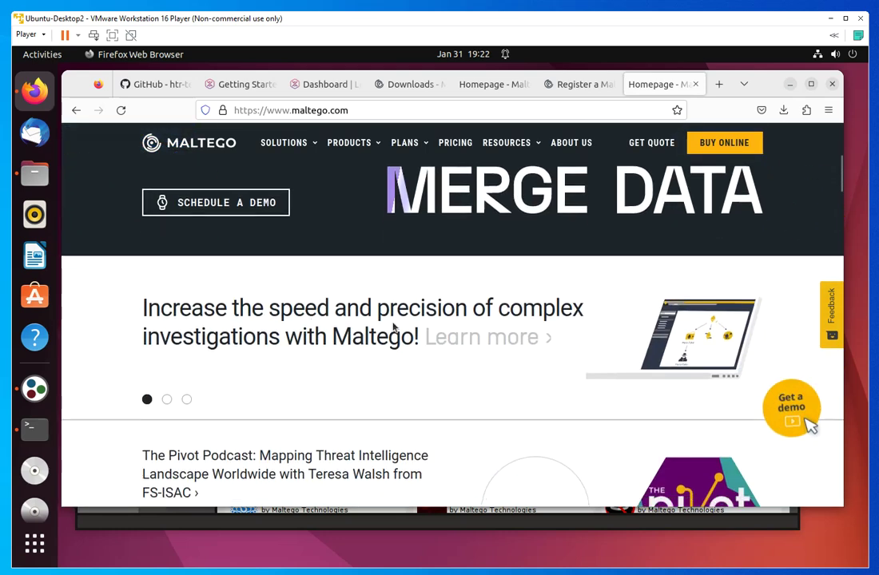
{"action": "scroll", "coordinate": [311, 334], "scroll_direction": "down", "scroll_amount": 2}
{"action": "scroll", "coordinate": [311, 329], "scroll_direction": "down", "scroll_amount": 3}
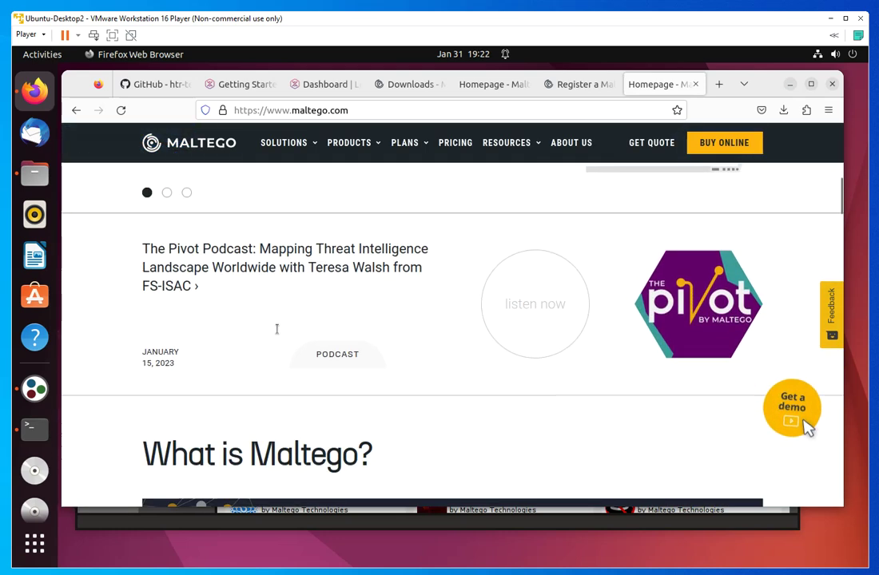
{"action": "scroll", "coordinate": [191, 300], "scroll_direction": "up", "scroll_amount": 1}
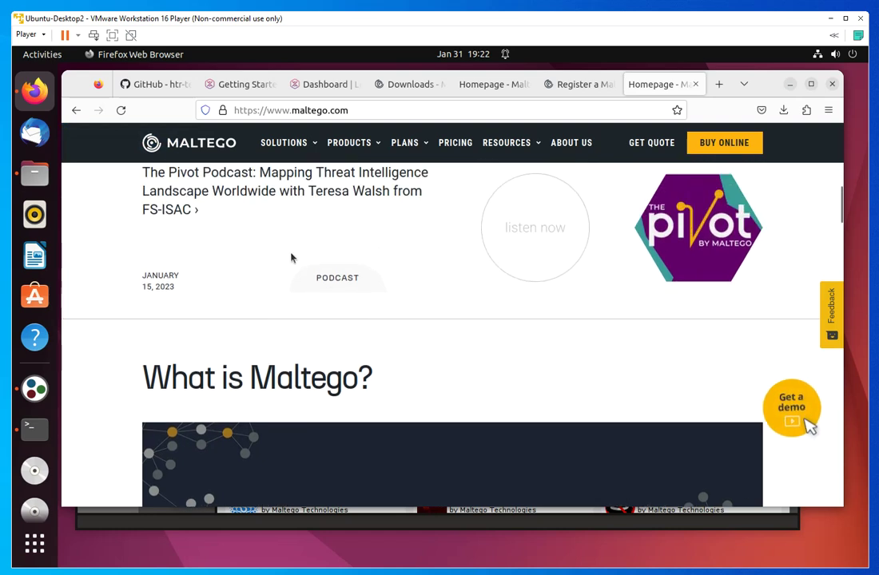
{"action": "scroll", "coordinate": [269, 286], "scroll_direction": "up", "scroll_amount": 1}
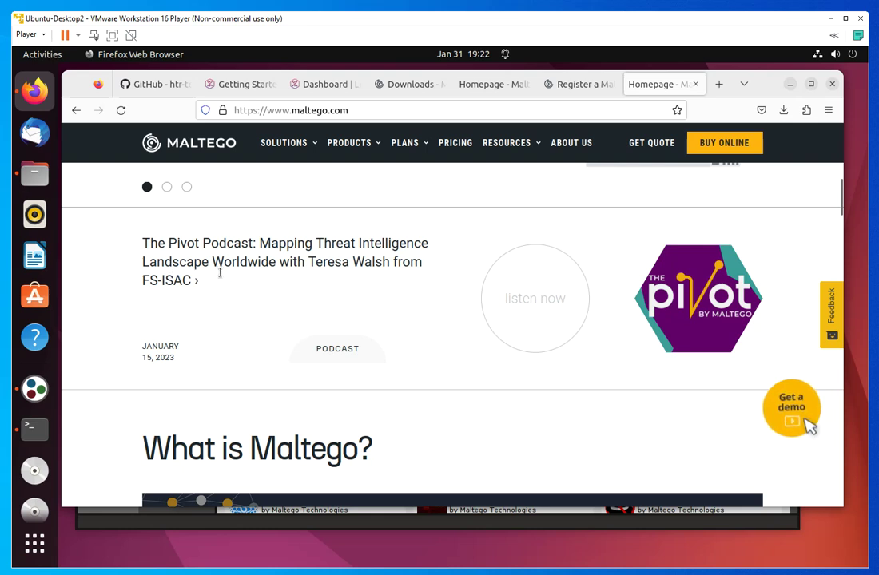
{"action": "scroll", "coordinate": [220, 298], "scroll_direction": "down", "scroll_amount": 2}
{"action": "scroll", "coordinate": [126, 355], "scroll_direction": "down", "scroll_amount": 2}
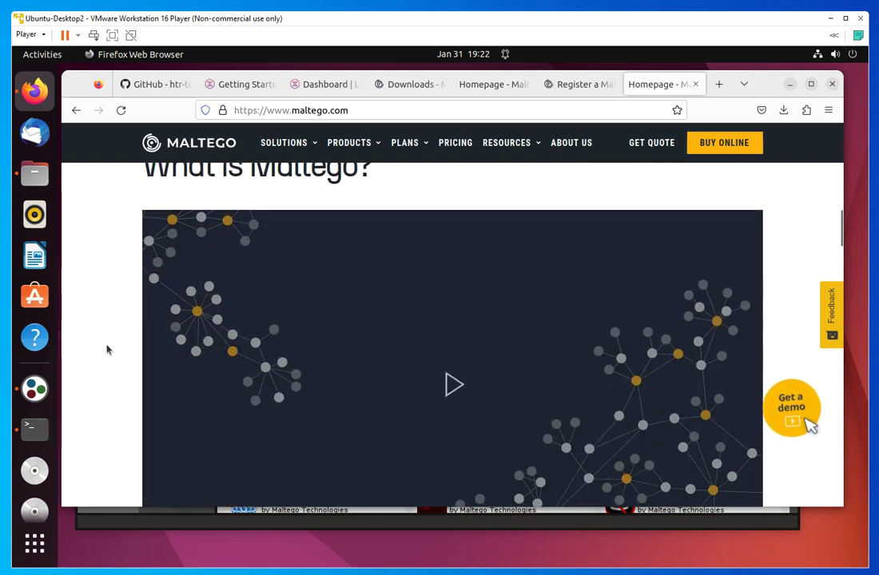
{"action": "scroll", "coordinate": [99, 349], "scroll_direction": "down", "scroll_amount": 4}
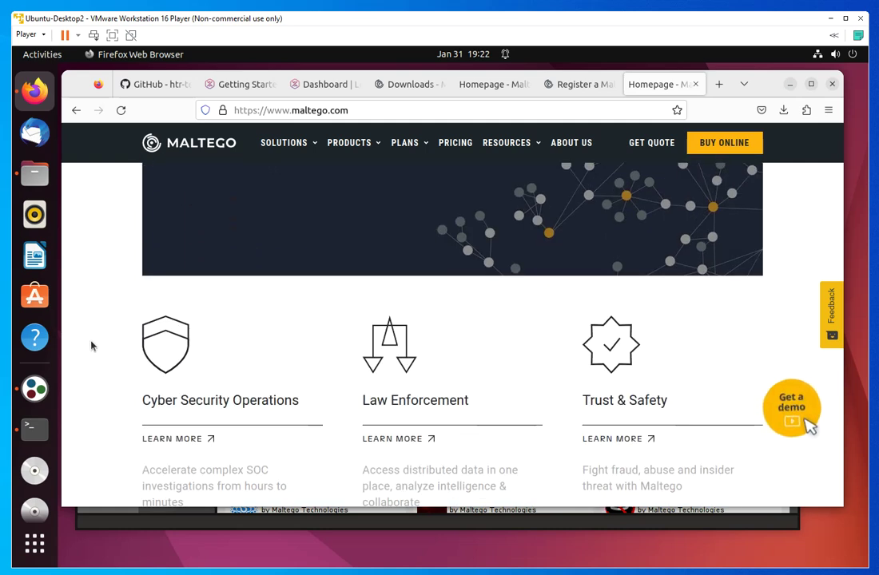
{"action": "scroll", "coordinate": [489, 424], "scroll_direction": "down", "scroll_amount": 1}
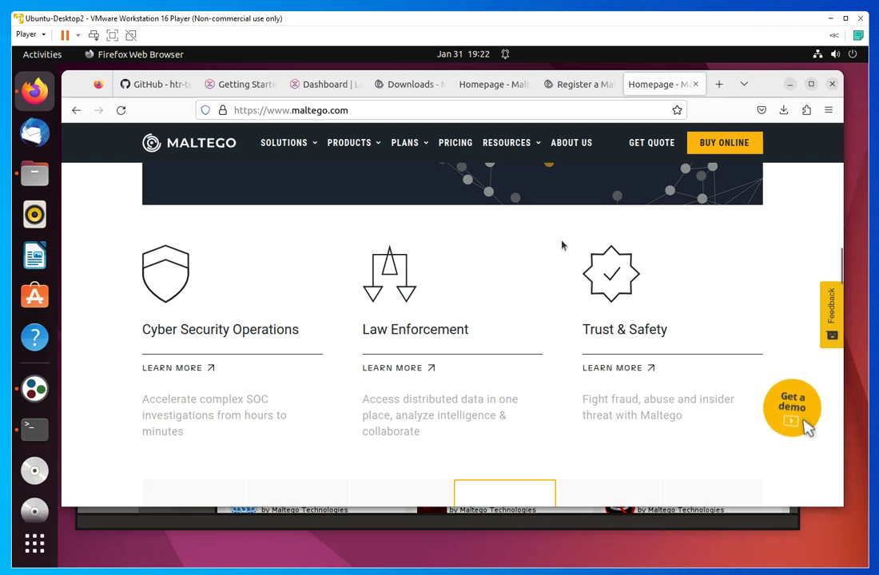
{"action": "scroll", "coordinate": [299, 255], "scroll_direction": "up", "scroll_amount": 5}
{"action": "scroll", "coordinate": [295, 252], "scroll_direction": "up", "scroll_amount": 5}
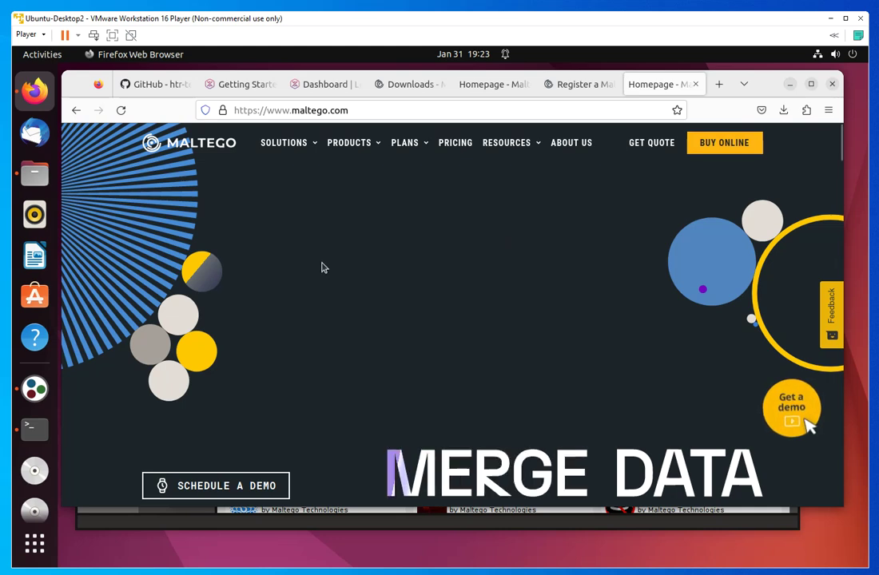
{"action": "mouse_move", "coordinate": [362, 151]}
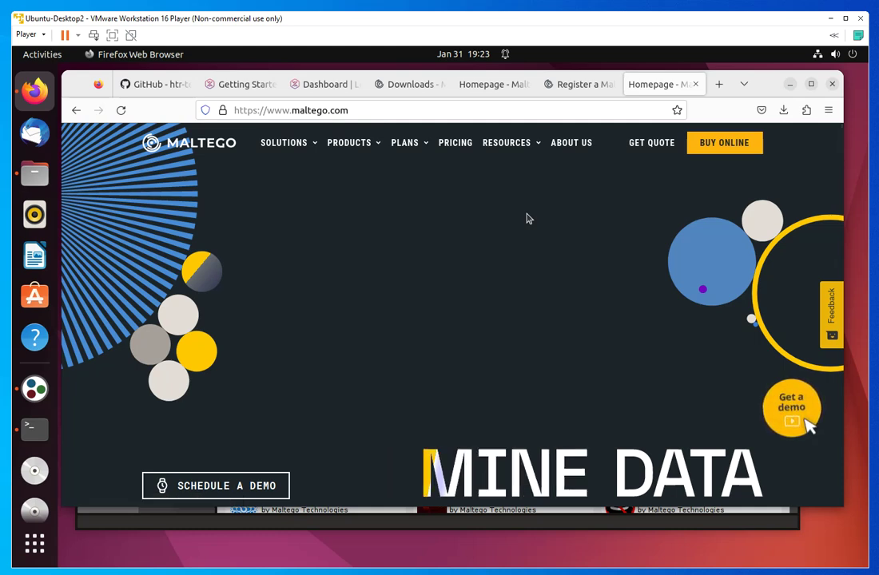
Step: Switch to the Maltego configuration wizard, install the transforms and continue with automatic error reports left off
{"action": "left_click", "coordinate": [794, 88]}
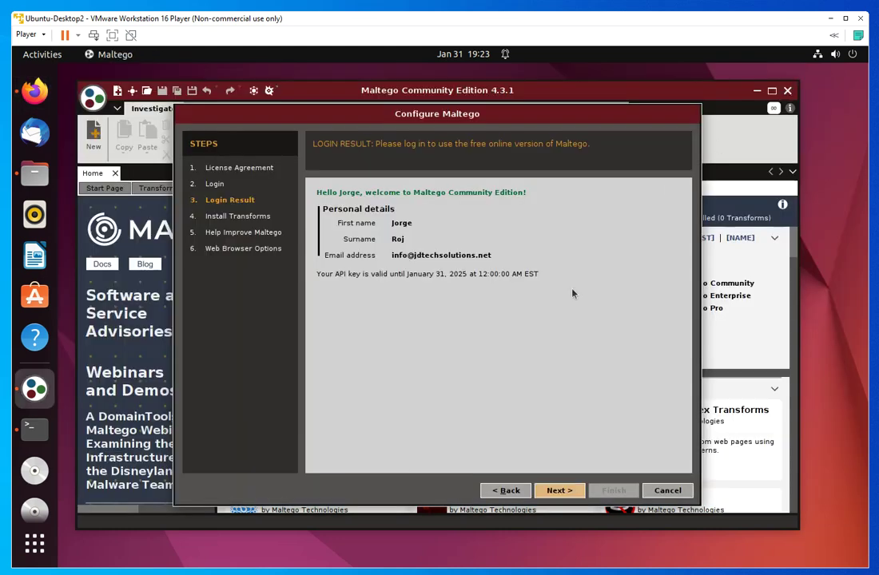
{"action": "left_click", "coordinate": [558, 492]}
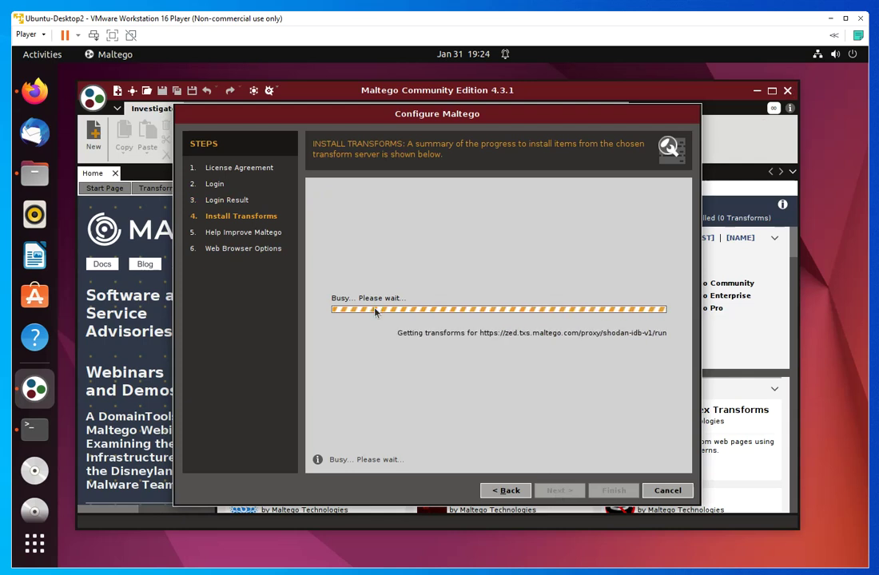
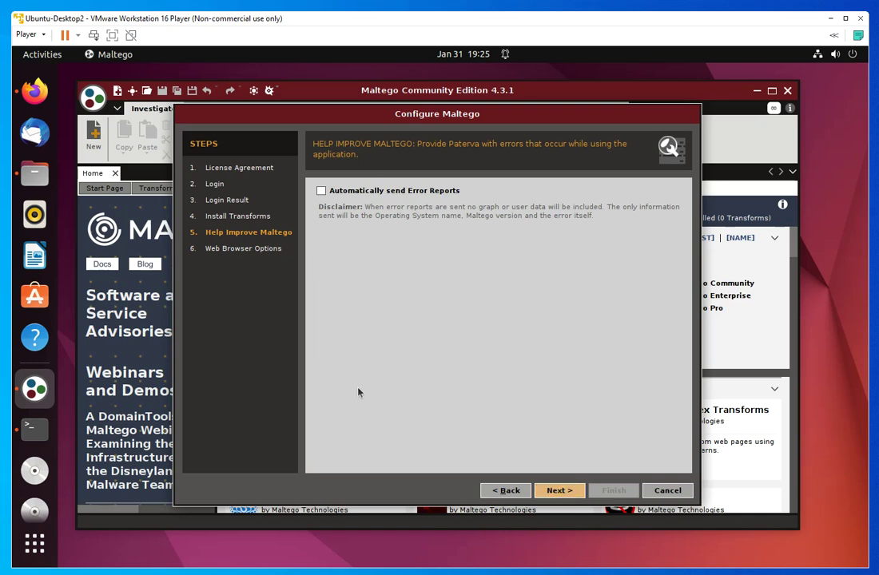
{"action": "left_click", "coordinate": [564, 490]}
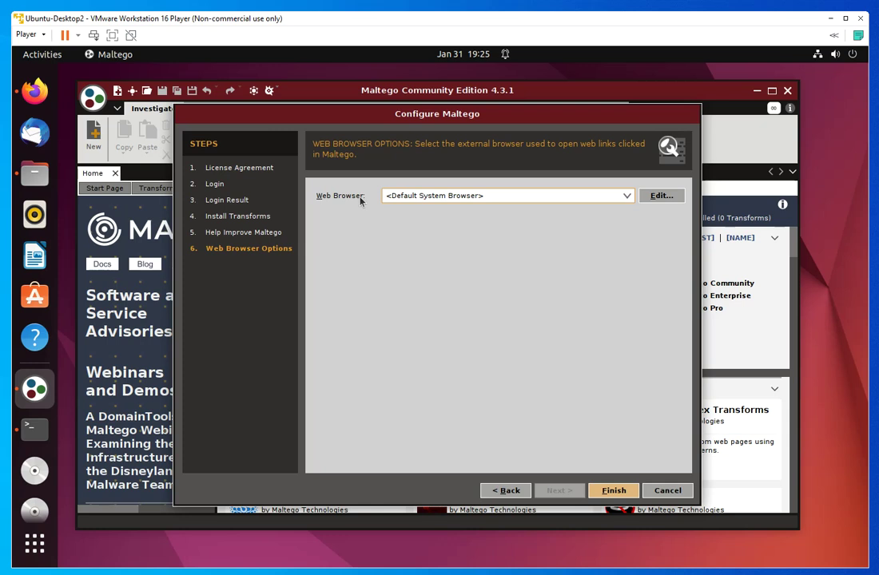
Step: Finish the configuration with Firefox as the web browser and acknowledge the privacy policy change notice
{"action": "left_click", "coordinate": [631, 197]}
{"action": "left_click", "coordinate": [410, 220]}
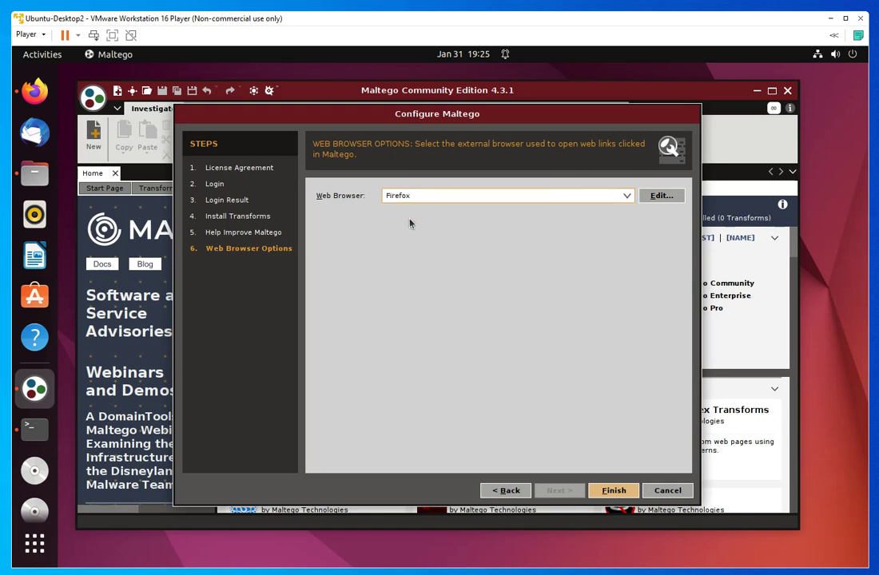
{"action": "left_click", "coordinate": [616, 489]}
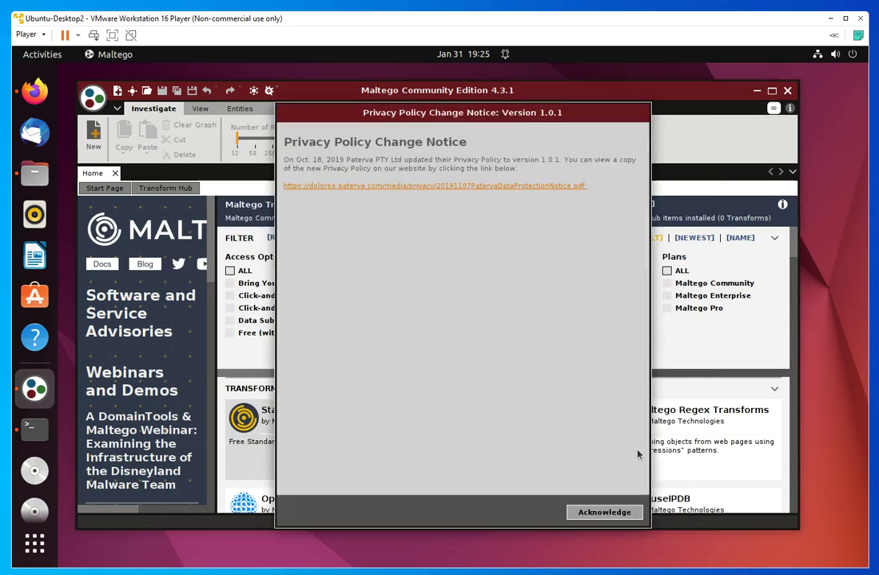
{"action": "left_click", "coordinate": [607, 516]}
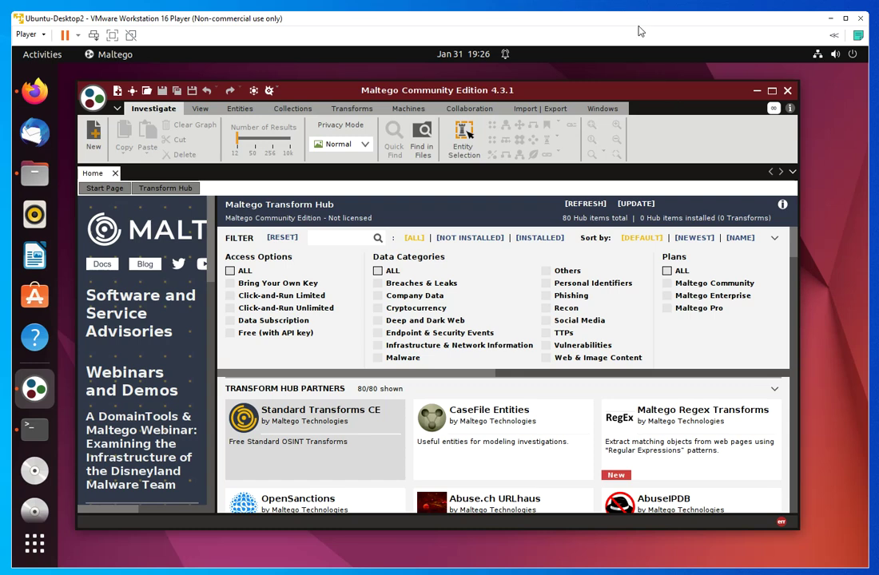
Step: Maximize the Maltego window and look over the partner items in the Transform Hub
{"action": "left_click", "coordinate": [772, 91]}
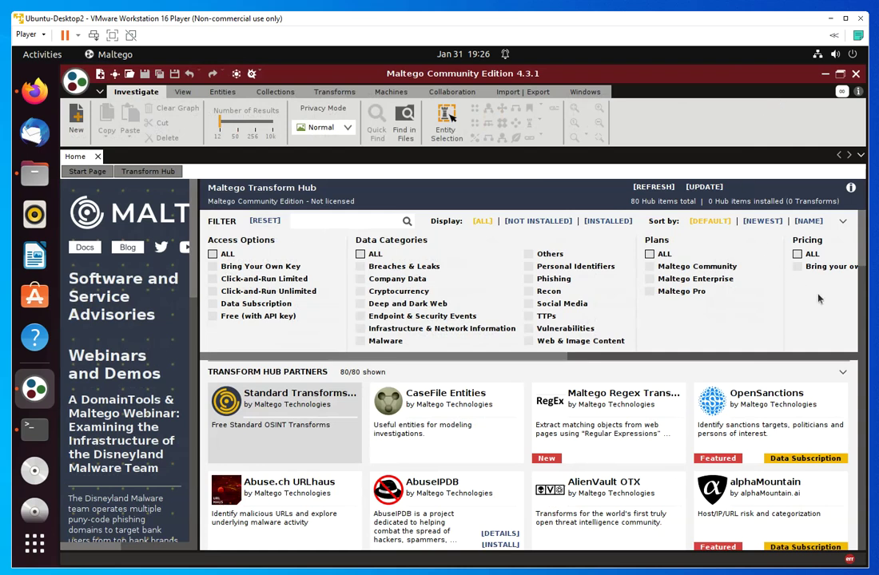
{"action": "mouse_move", "coordinate": [540, 453]}
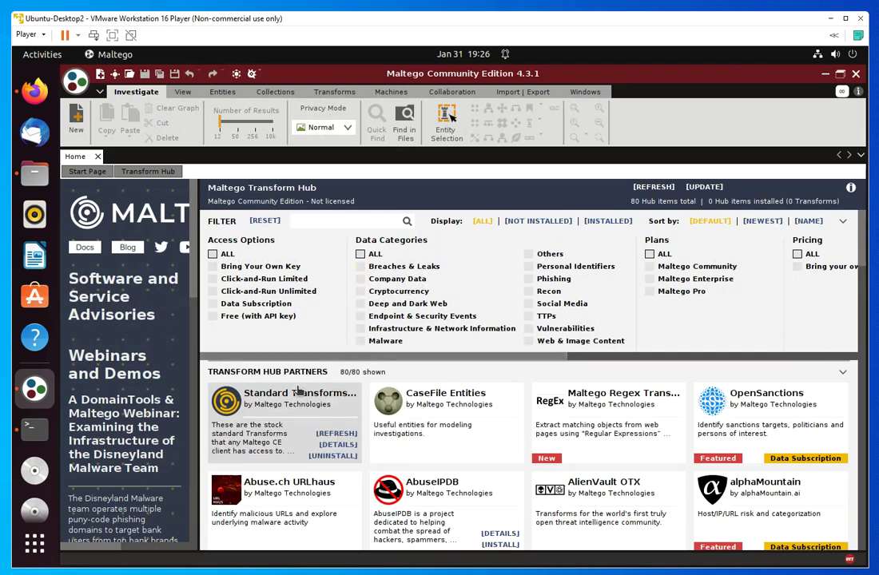
{"action": "mouse_move", "coordinate": [388, 406]}
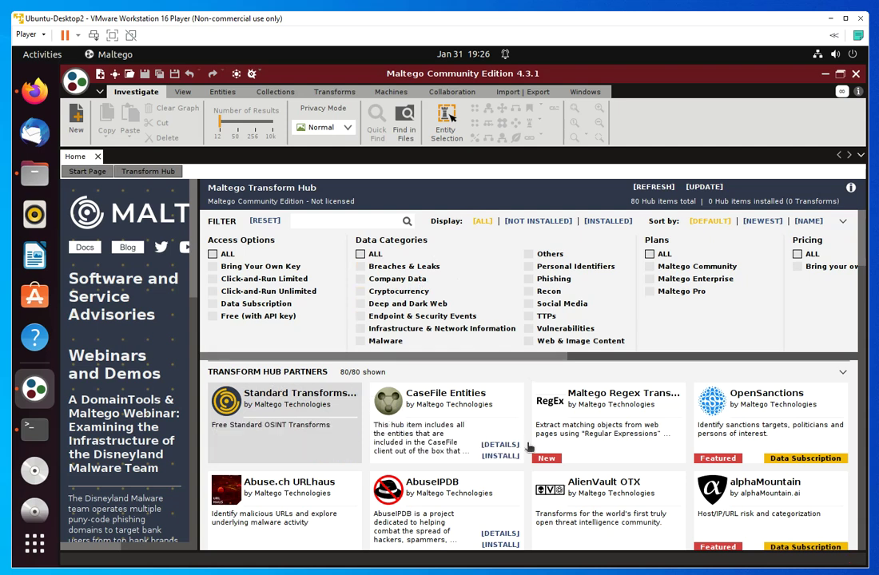
{"action": "scroll", "coordinate": [523, 445], "scroll_direction": "down", "scroll_amount": 1}
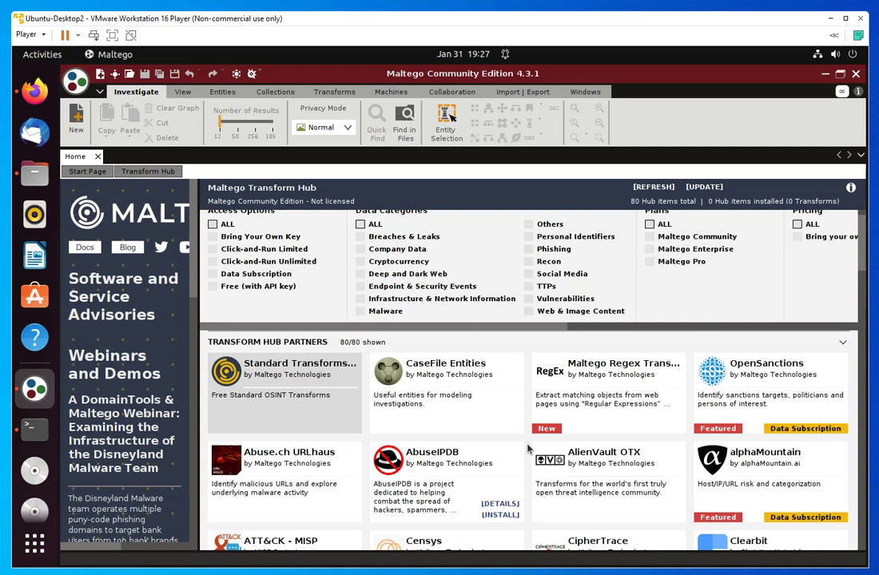
{"action": "scroll", "coordinate": [389, 240], "scroll_direction": "up", "scroll_amount": 1}
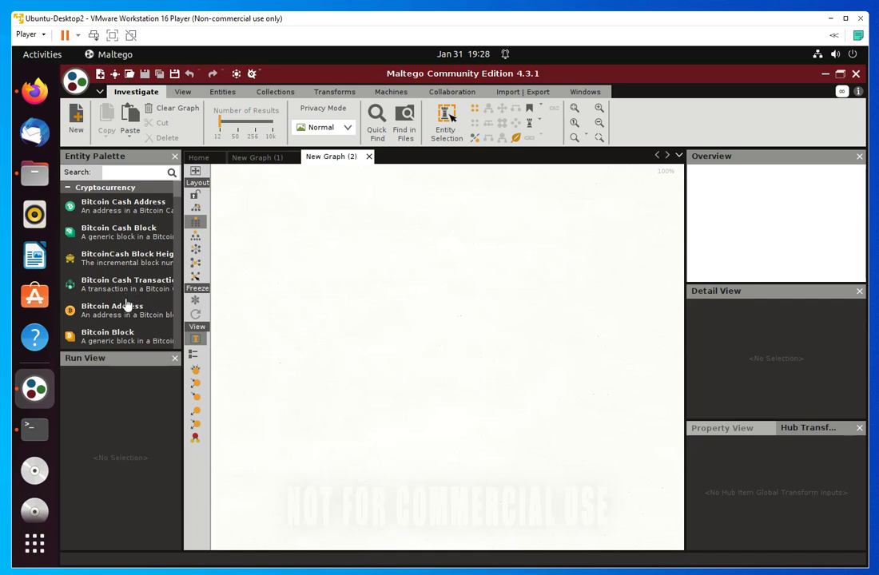
Step: Collapse the Cryptocurrency, Devices, Groups, Events and Infrastructure categories in the Entity Palette
{"action": "mouse_move", "coordinate": [179, 195]}
{"action": "left_mouse_down"}
{"action": "mouse_move", "coordinate": [184, 240]}
{"action": "mouse_move", "coordinate": [183, 192]}
{"action": "left_mouse_up"}
{"action": "scroll", "coordinate": [182, 210], "scroll_direction": "down", "scroll_amount": 1}
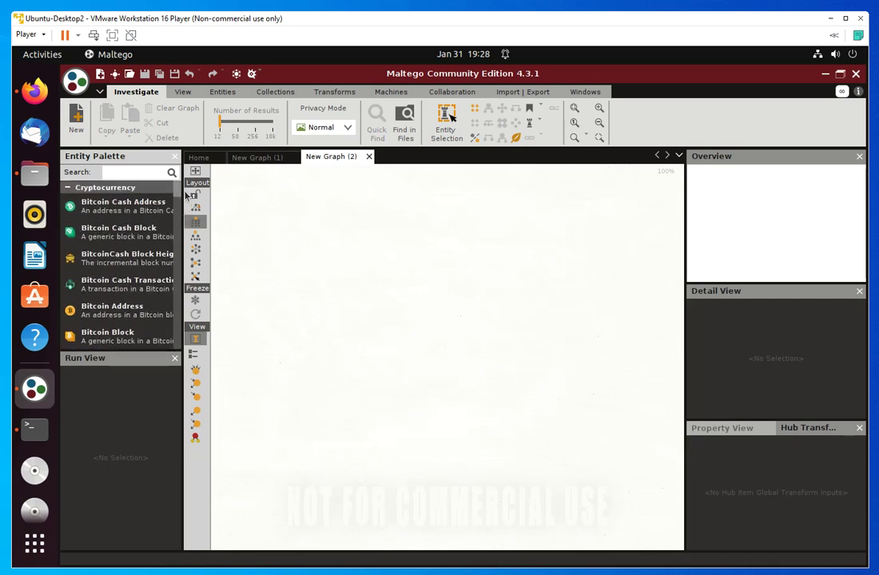
{"action": "left_click", "coordinate": [68, 189]}
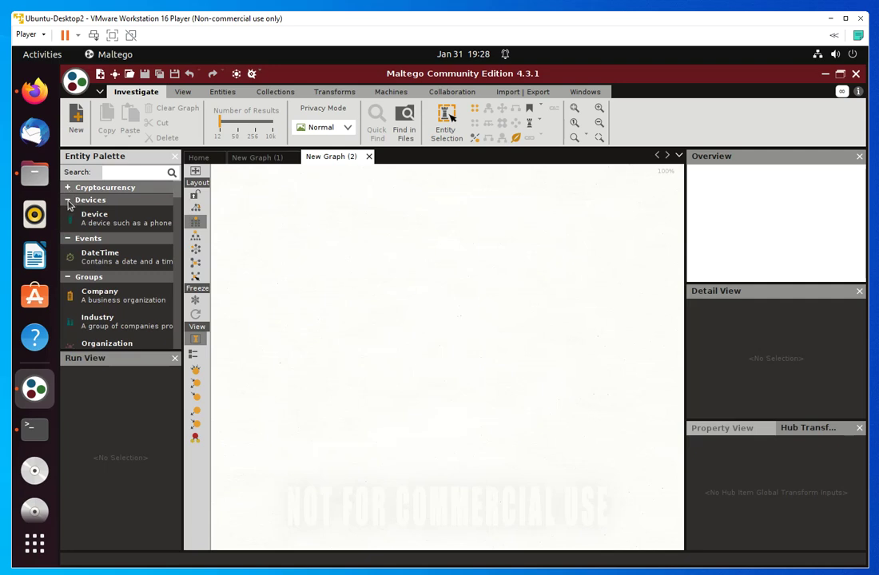
{"action": "left_click", "coordinate": [69, 202]}
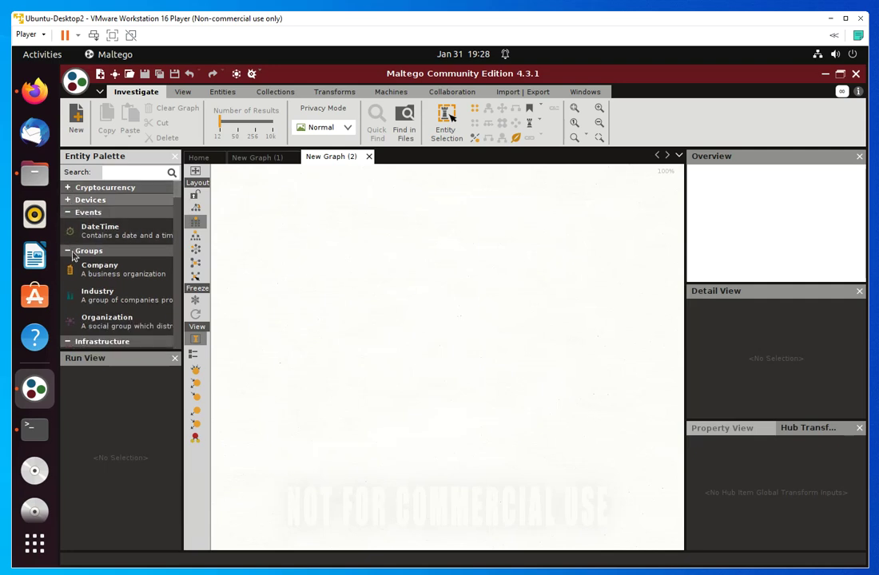
{"action": "left_click", "coordinate": [68, 251]}
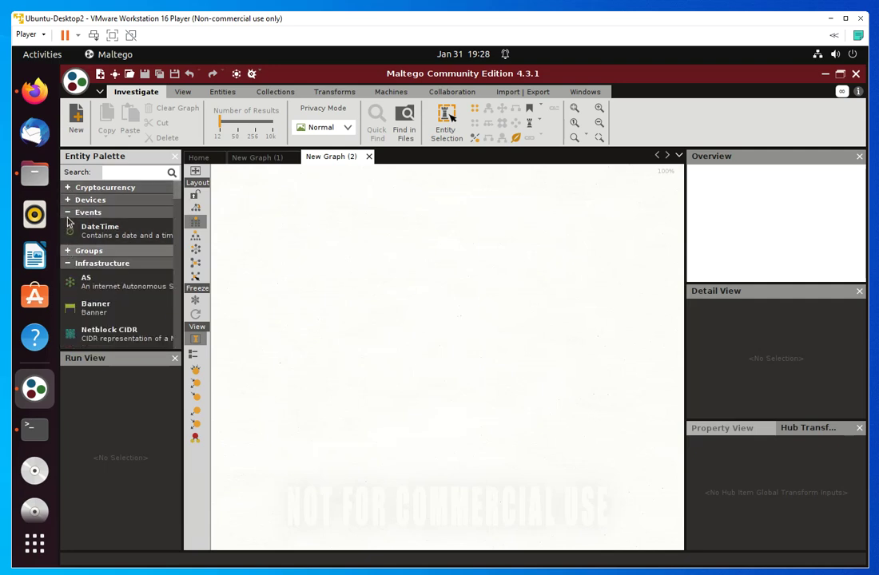
{"action": "left_click", "coordinate": [68, 213]}
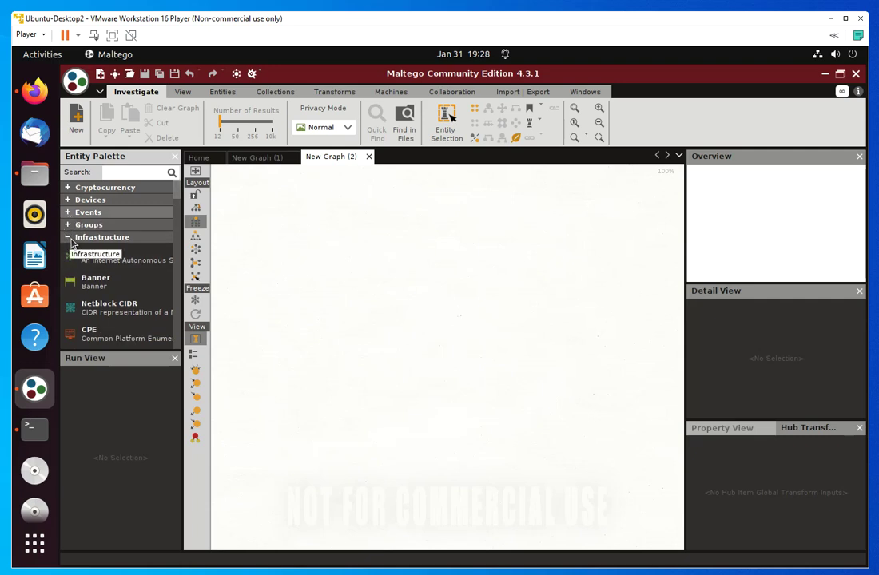
{"action": "left_click", "coordinate": [71, 239]}
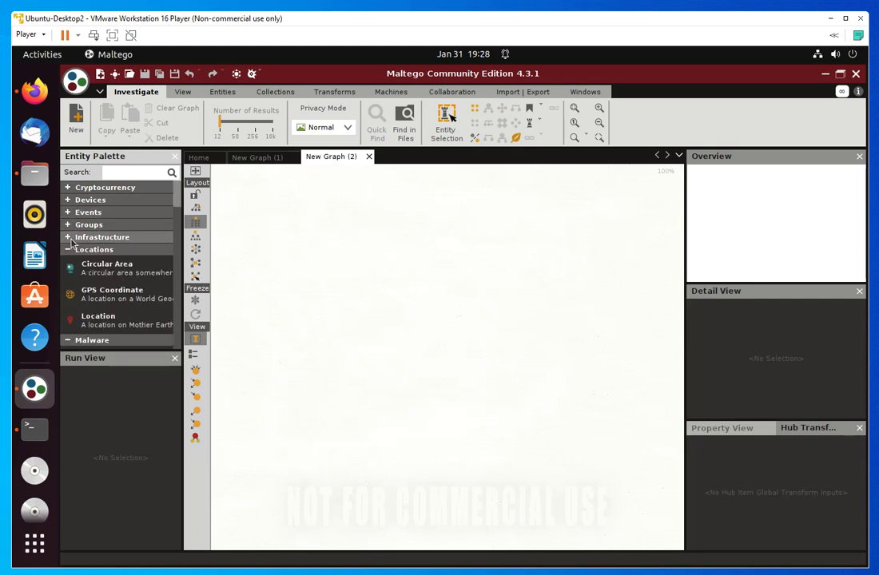
Step: Filter the Entity Palette by "dom" and place a Domain entity in the upper part of the empty graph
{"action": "left_click", "coordinate": [132, 174]}
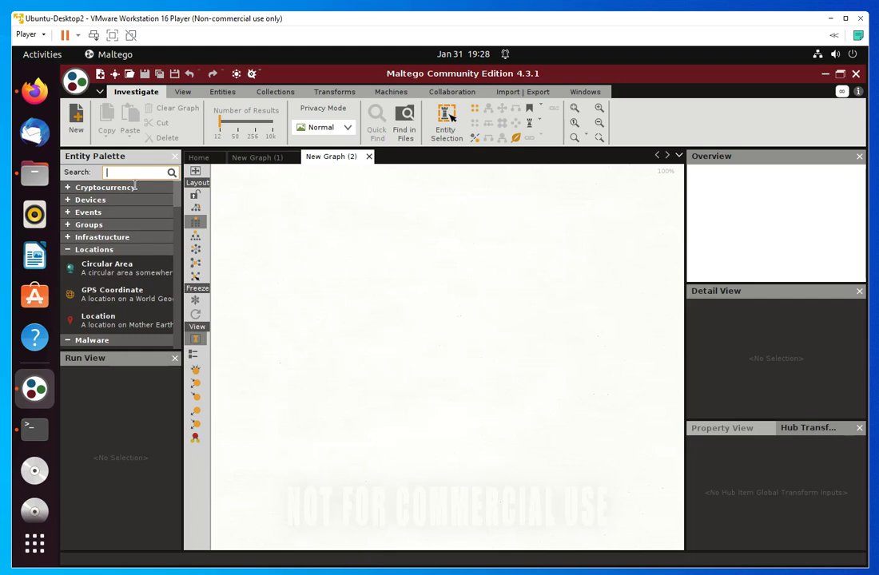
{"action": "type", "text": "dom"}
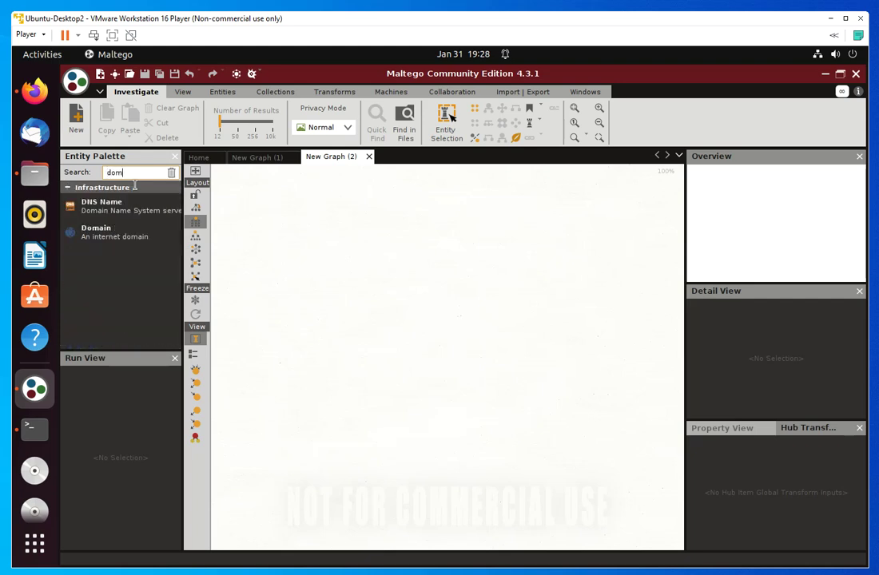
{"action": "left_click_drag", "start_coordinate": [92, 230], "coordinate": [409, 262]}
{"action": "key", "text": "ctrl+z"}
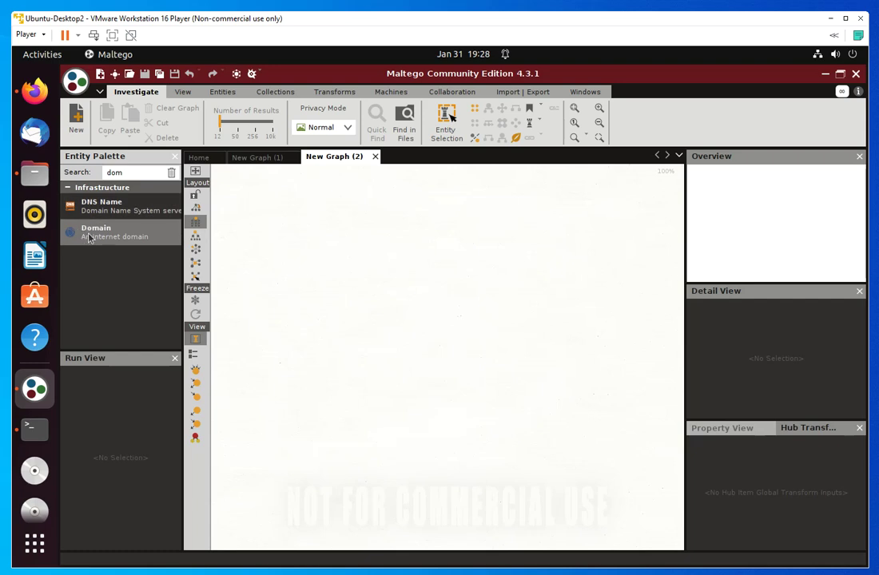
{"action": "scroll", "coordinate": [463, 407], "scroll_direction": "down", "scroll_amount": 1}
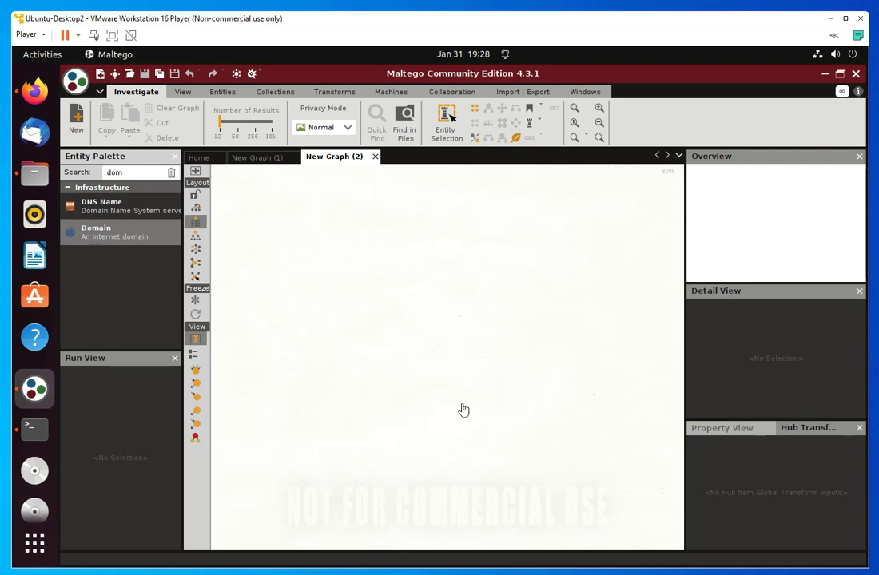
{"action": "scroll", "coordinate": [460, 402], "scroll_direction": "down", "scroll_amount": 1}
{"action": "scroll", "coordinate": [403, 239], "scroll_direction": "up", "scroll_amount": 1}
{"action": "left_click_drag", "start_coordinate": [403, 238], "coordinate": [421, 231]}
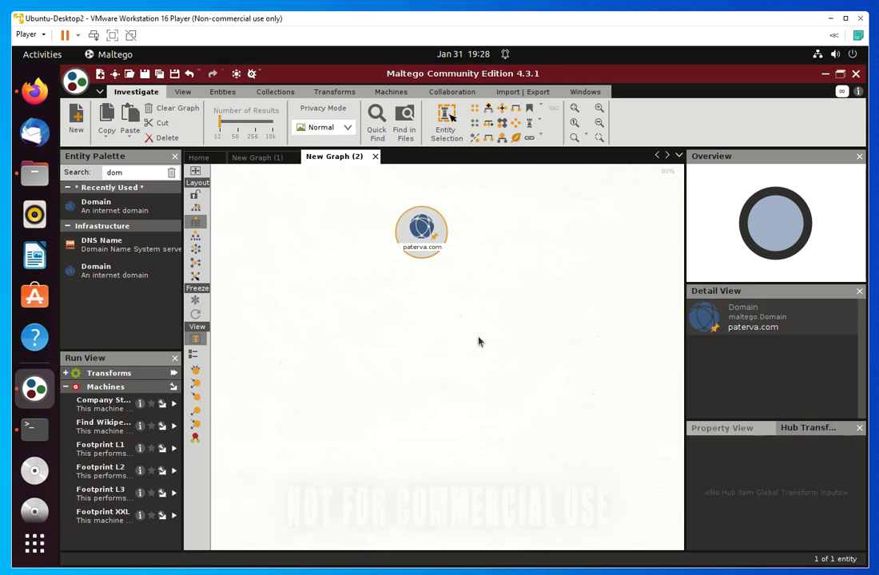
Step: Rename the Domain entity on the graph as nmap.org
{"action": "left_click", "coordinate": [427, 252]}
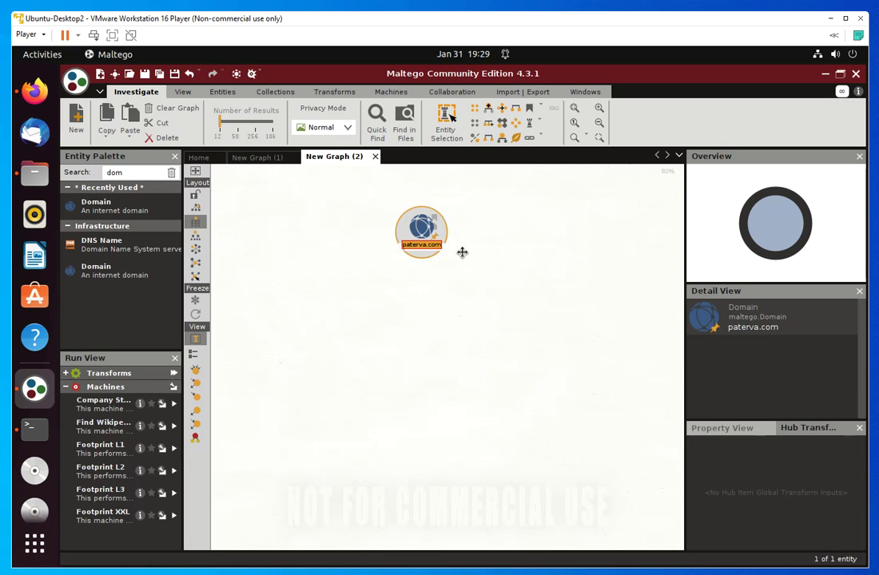
{"action": "key", "text": "F2"}
{"action": "type", "text": "nmap.org"}
{"action": "key", "text": "Return"}
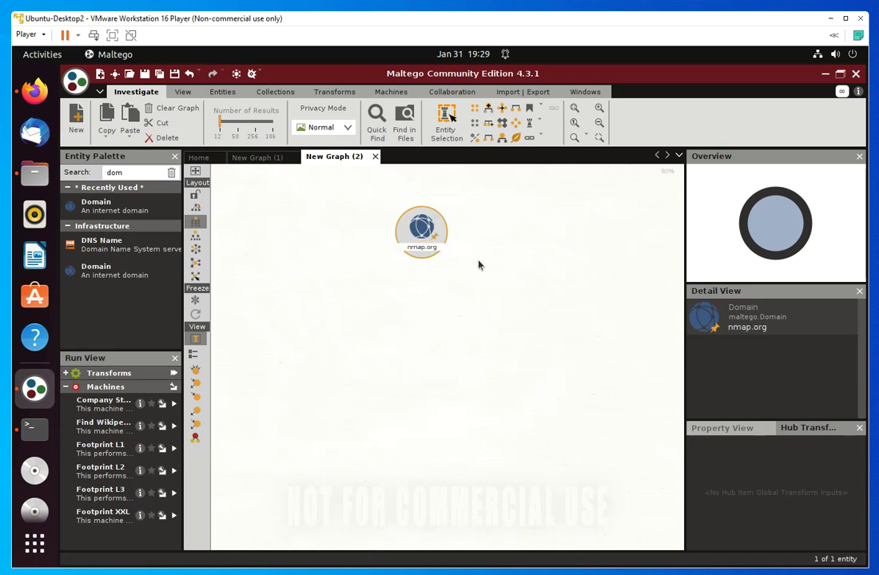
Step: Look through the transform groups and the full list of transforms available for the nmap.org domain entity
{"action": "right_click", "coordinate": [424, 252]}
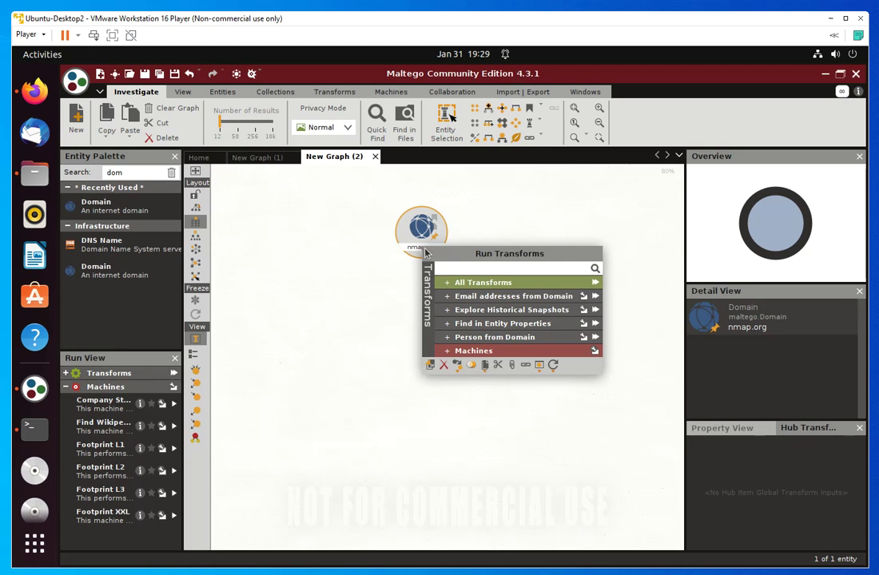
{"action": "left_click", "coordinate": [450, 286]}
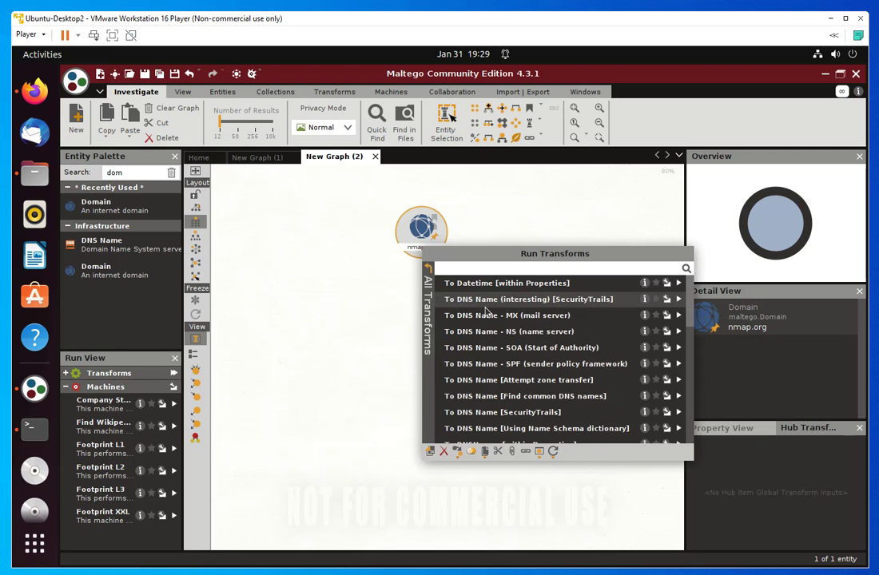
{"action": "left_click", "coordinate": [428, 271]}
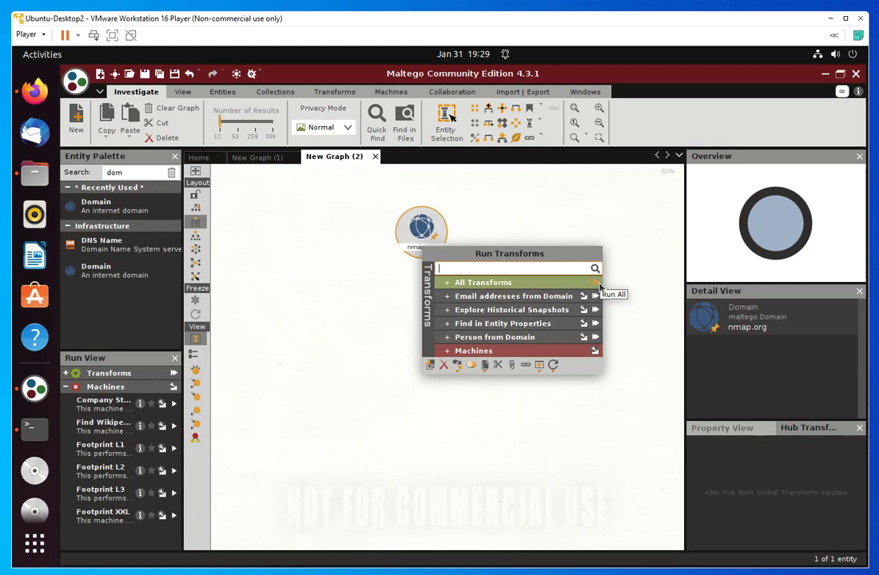
{"action": "left_click", "coordinate": [451, 285]}
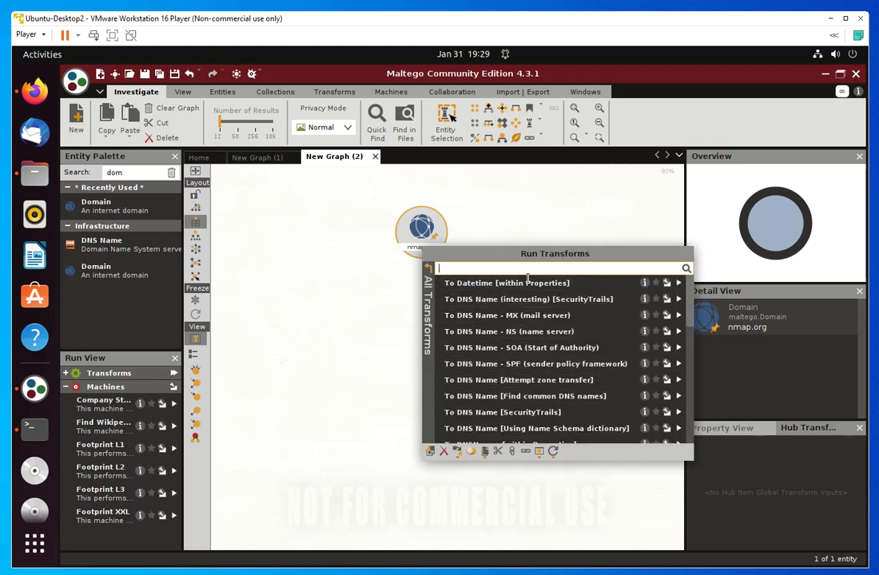
{"action": "left_click", "coordinate": [428, 269]}
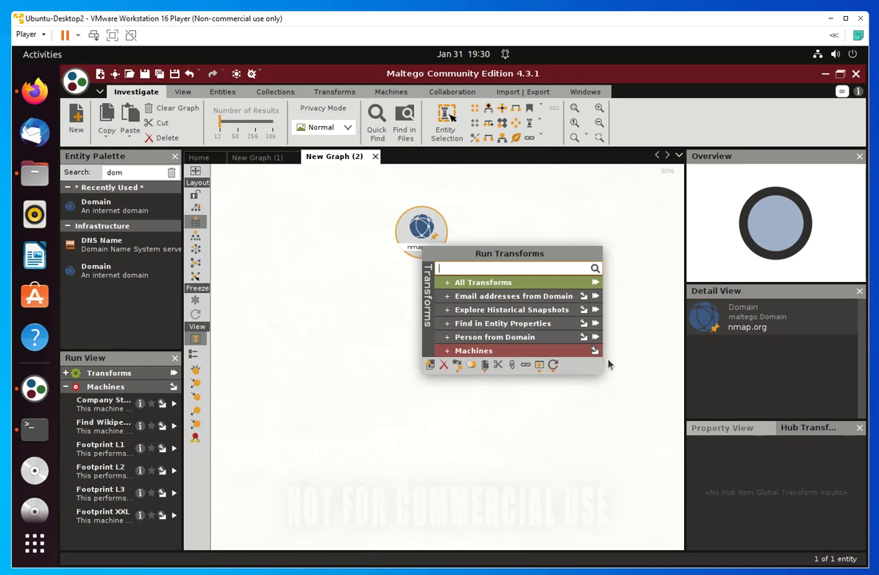
{"action": "left_click", "coordinate": [450, 286]}
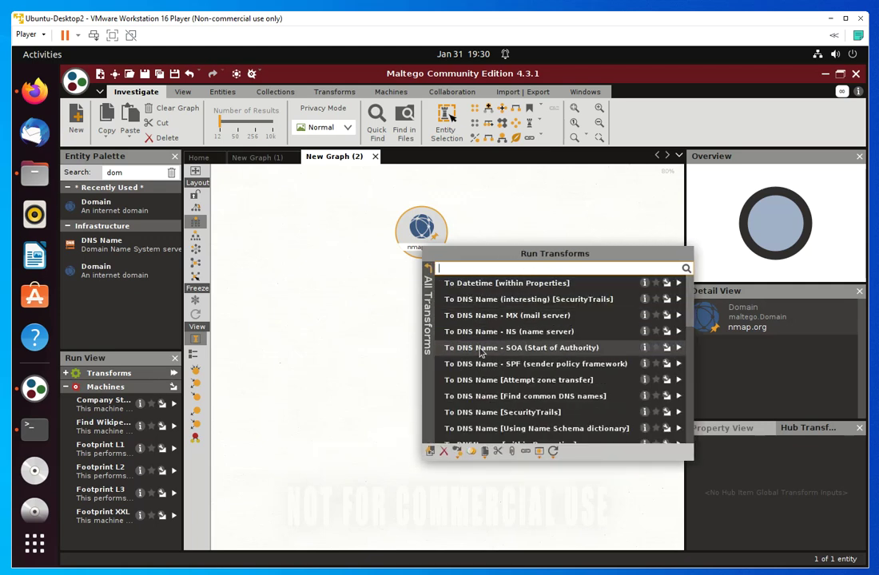
{"action": "scroll", "coordinate": [526, 359], "scroll_direction": "down", "scroll_amount": 5}
{"action": "scroll", "coordinate": [527, 383], "scroll_direction": "down", "scroll_amount": 3}
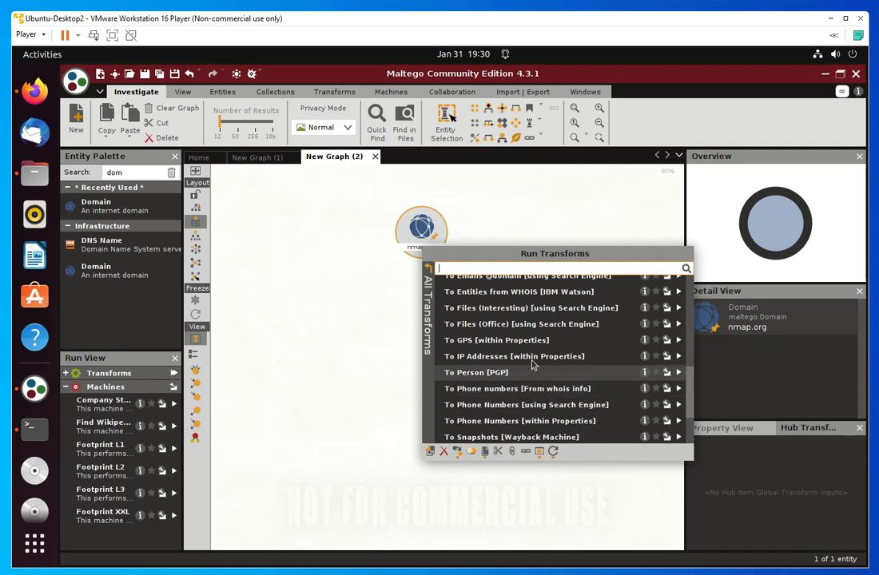
{"action": "scroll", "coordinate": [606, 383], "scroll_direction": "down", "scroll_amount": 2}
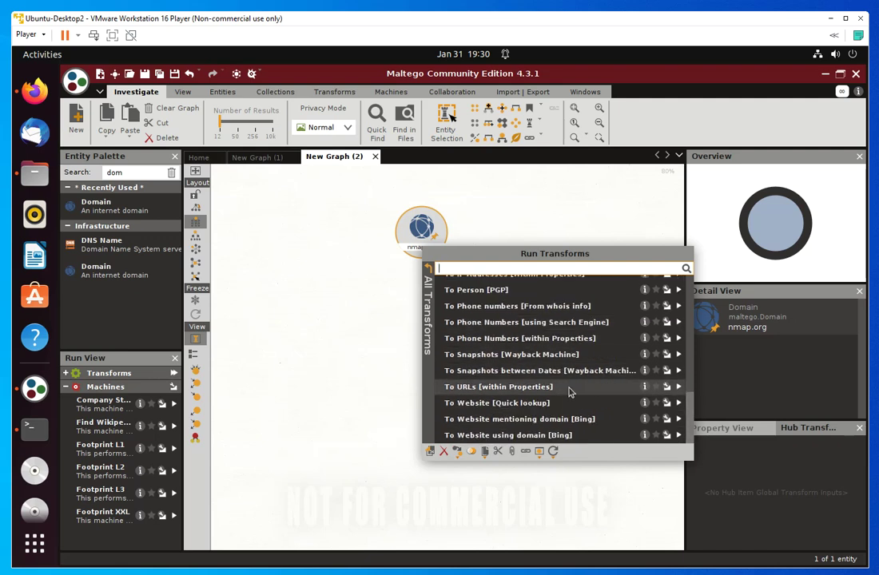
{"action": "scroll", "coordinate": [575, 390], "scroll_direction": "up", "scroll_amount": 8}
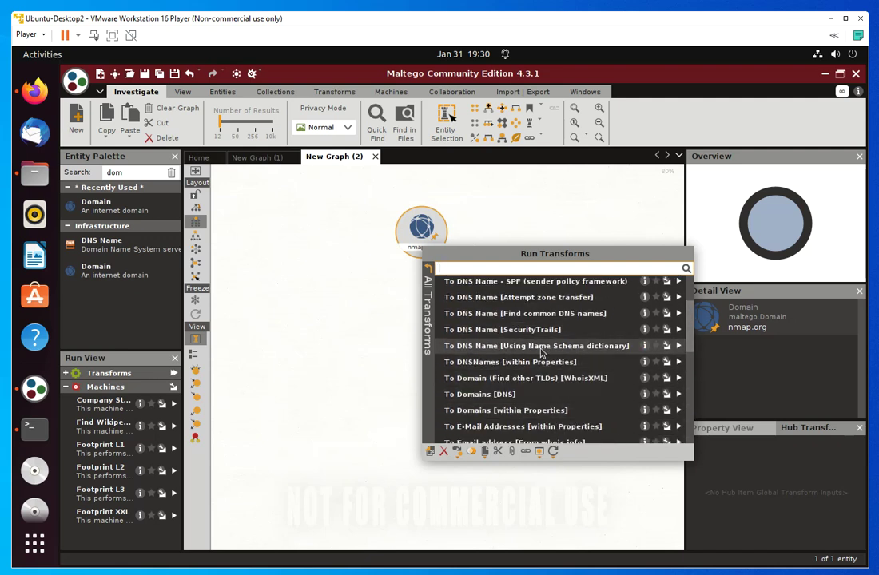
{"action": "left_click", "coordinate": [429, 267]}
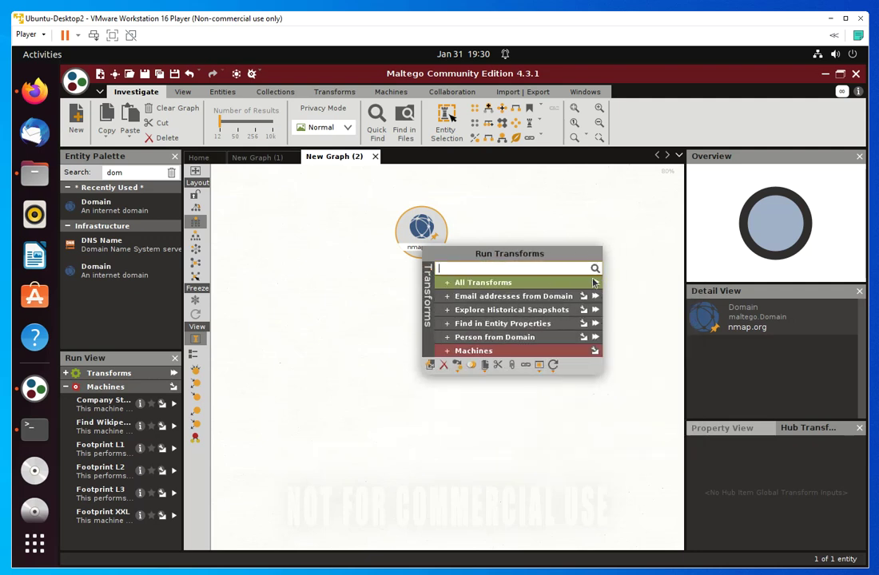
Step: Run all transforms on the nmap.org domain, with Wayback Machine snapshots between 20100101 and 20201231
{"action": "left_click", "coordinate": [595, 310]}
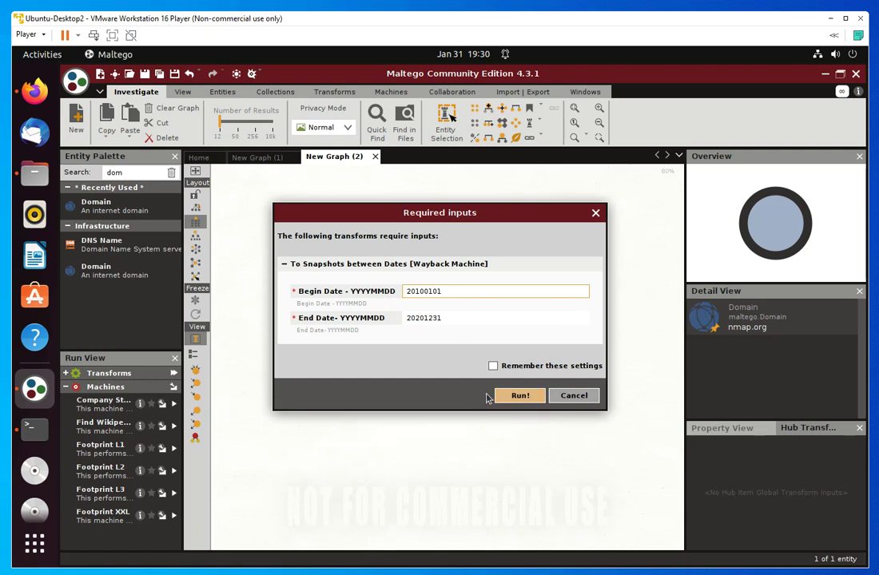
{"action": "left_click", "coordinate": [527, 397]}
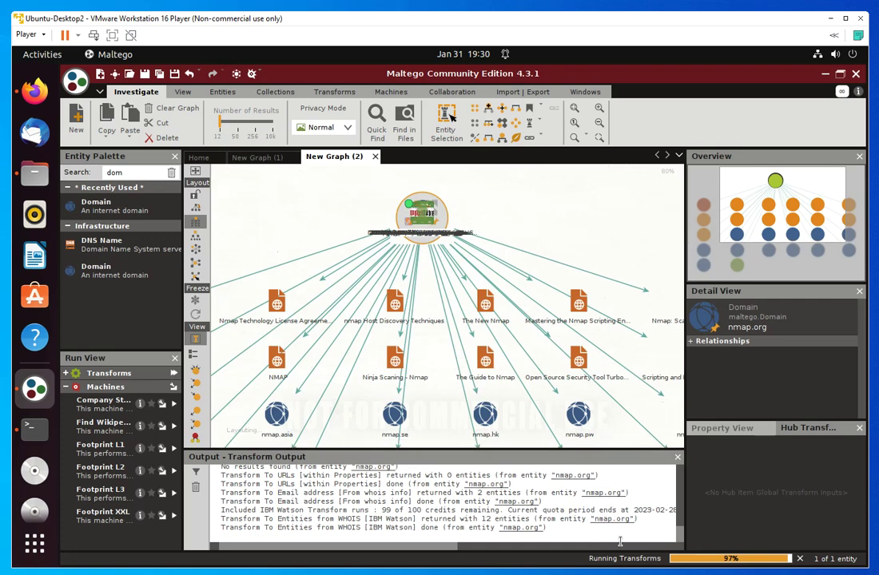
{"action": "left_click", "coordinate": [538, 302]}
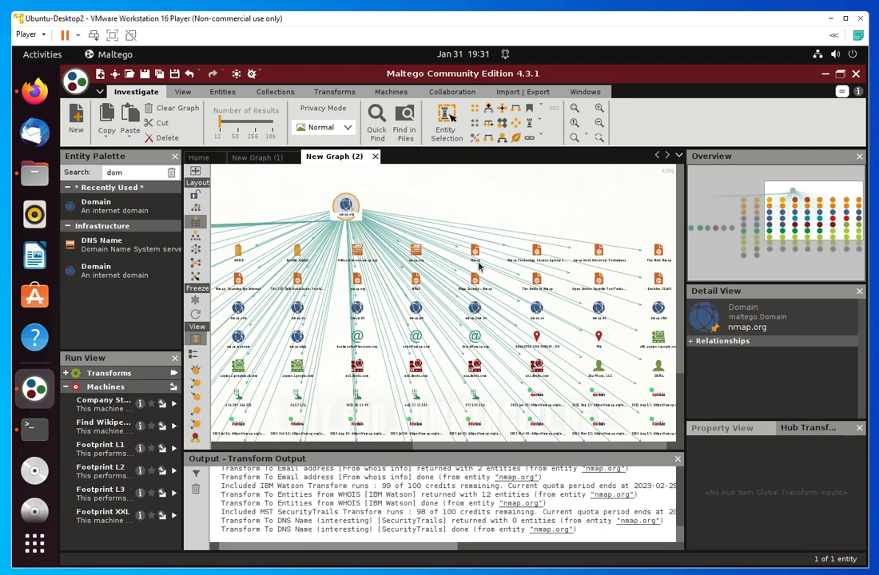
Step: Examine the entities linked to nmap.org on the graph, including related domains, websites, e-mail addresses, mail servers, name servers and phone numbers
{"action": "left_click", "coordinate": [357, 252]}
{"action": "left_click_drag", "start_coordinate": [550, 447], "coordinate": [426, 448]}
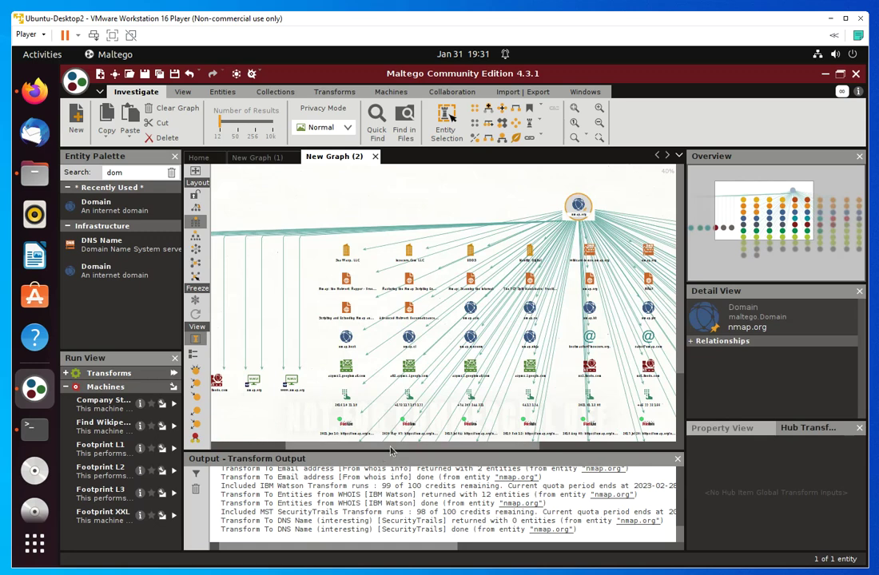
{"action": "left_click_drag", "start_coordinate": [390, 452], "coordinate": [541, 443]}
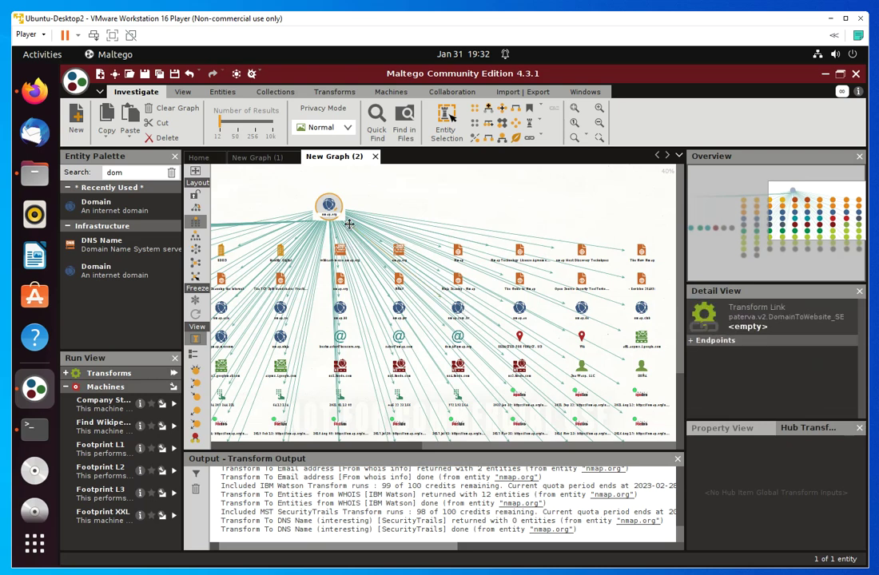
{"action": "scroll", "coordinate": [376, 272], "scroll_direction": "up", "scroll_amount": 5}
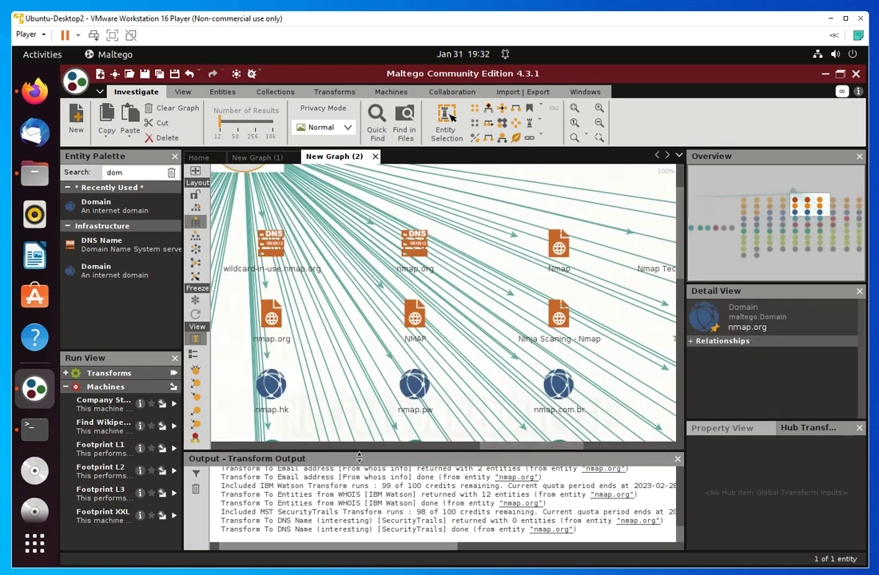
{"action": "left_click_drag", "start_coordinate": [489, 452], "coordinate": [416, 452]}
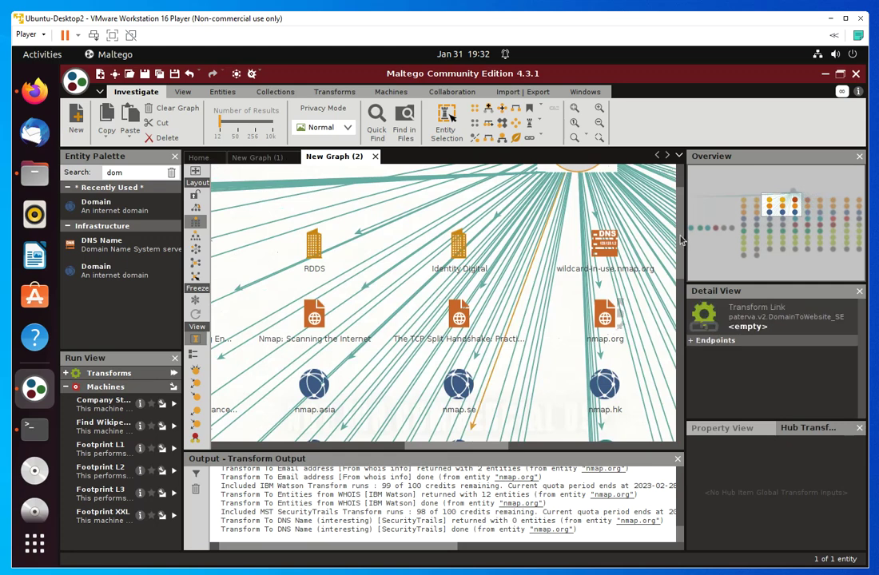
{"action": "scroll", "coordinate": [681, 237], "scroll_direction": "up", "scroll_amount": 3}
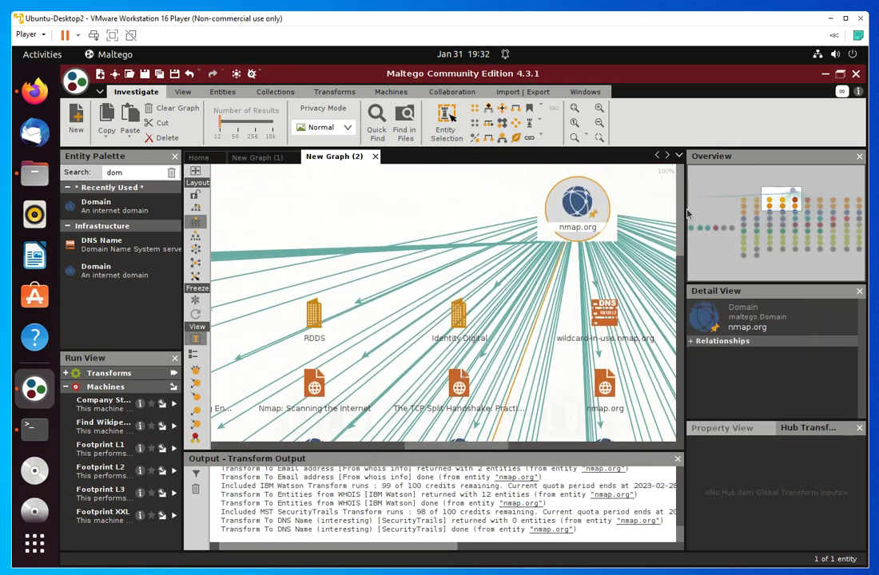
{"action": "left_click_drag", "start_coordinate": [688, 236], "coordinate": [690, 299]}
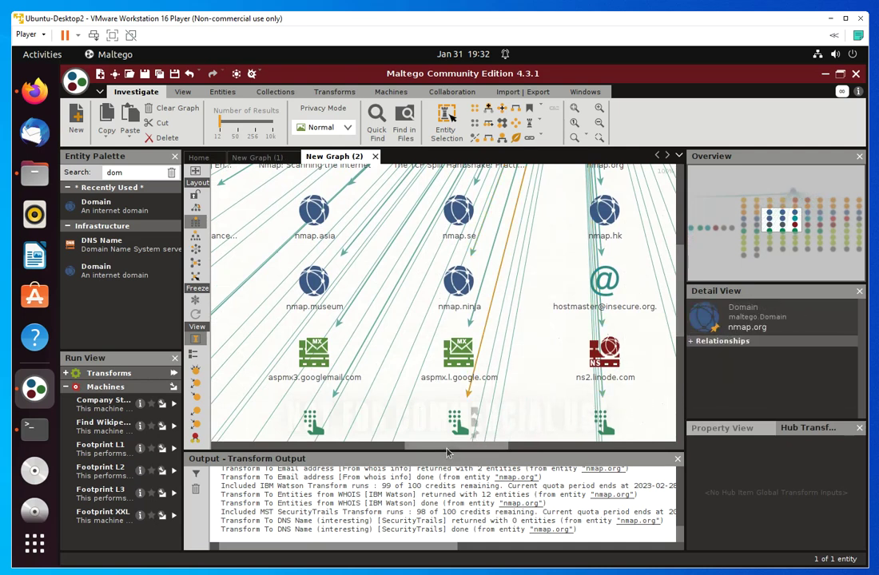
{"action": "left_click_drag", "start_coordinate": [447, 445], "coordinate": [434, 453]}
{"action": "scroll", "coordinate": [395, 363], "scroll_direction": "right", "scroll_amount": 5}
{"action": "left_click", "coordinate": [533, 352]}
{"action": "left_click", "coordinate": [523, 383]}
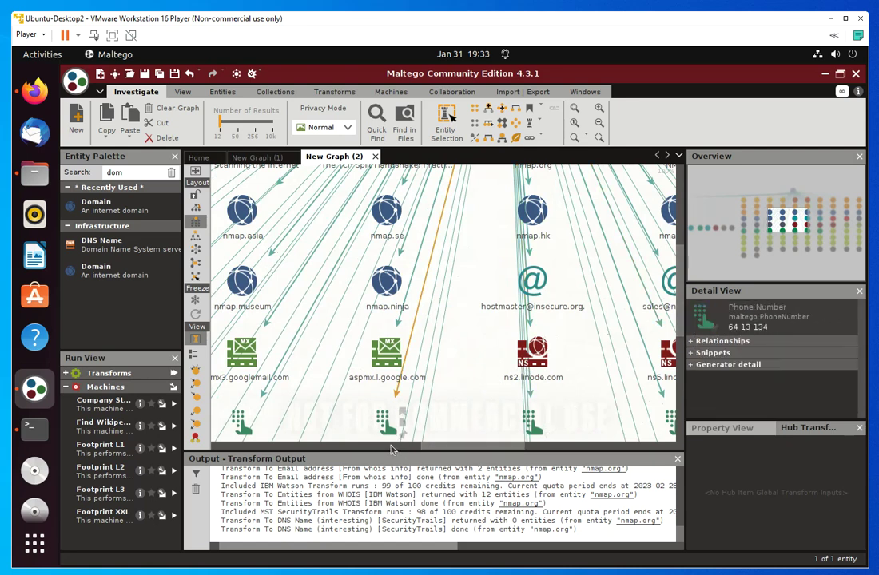
{"action": "left_click_drag", "start_coordinate": [470, 448], "coordinate": [441, 450]}
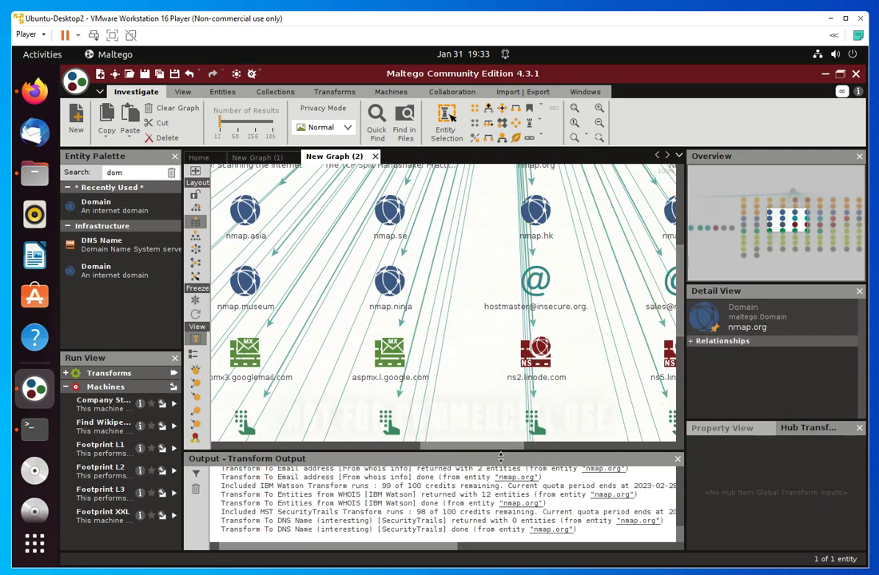
{"action": "left_click_drag", "start_coordinate": [473, 444], "coordinate": [497, 452]}
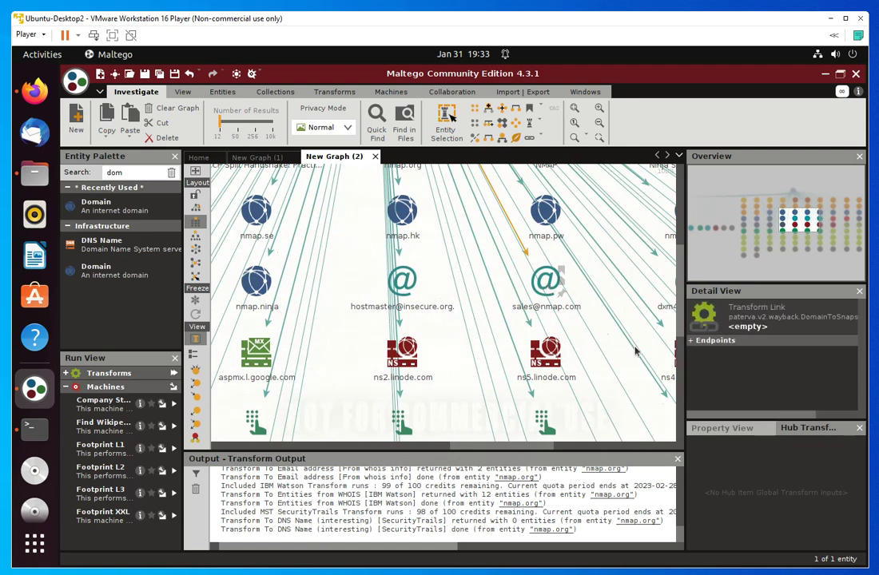
Step: Run all transforms on the sales e-mail address entity under nmap.pw, using the FL name format for To Person [Parse separator]
{"action": "right_click", "coordinate": [554, 292]}
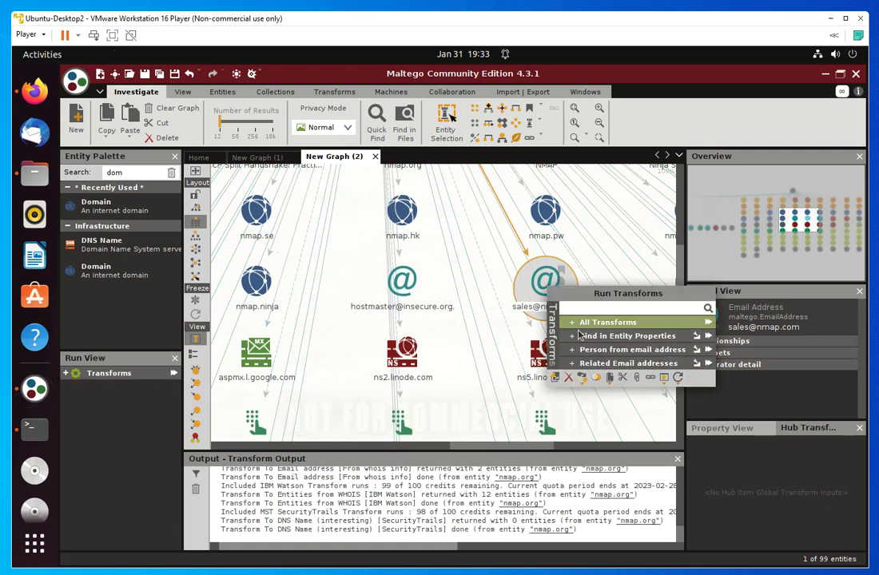
{"action": "left_click", "coordinate": [575, 326]}
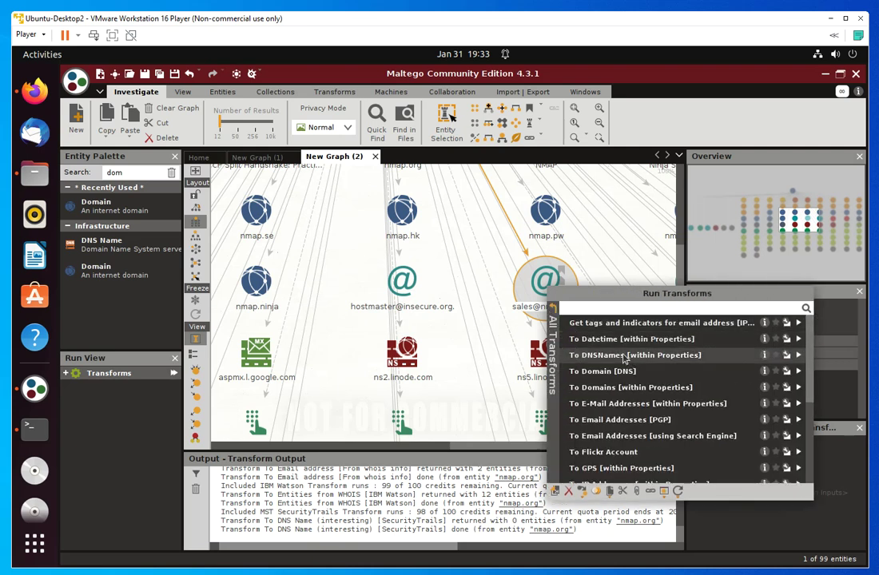
{"action": "left_click", "coordinate": [558, 312]}
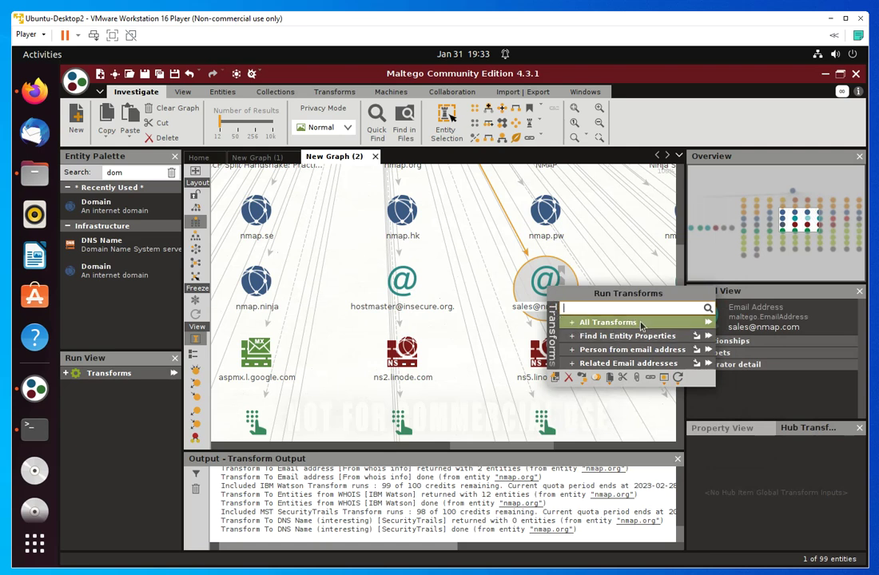
{"action": "left_click", "coordinate": [709, 322]}
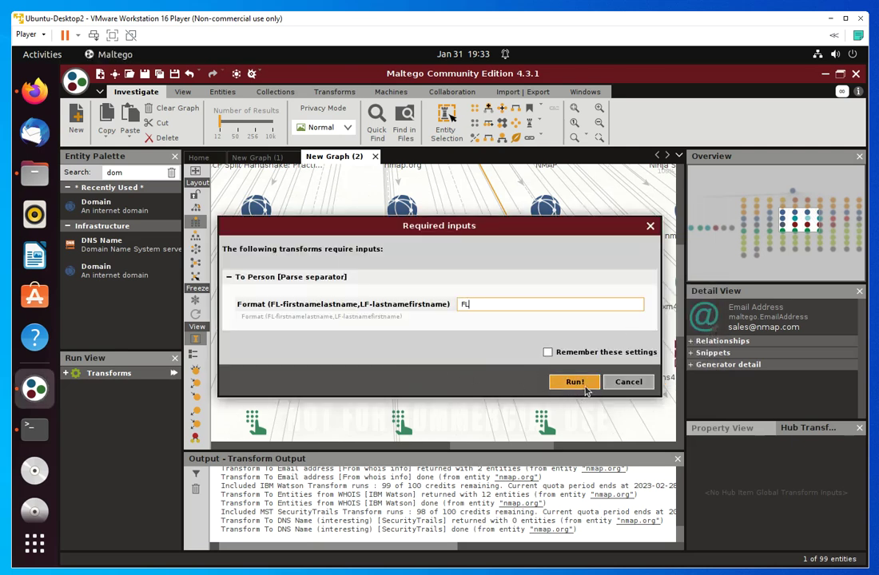
{"action": "key", "text": "Return"}
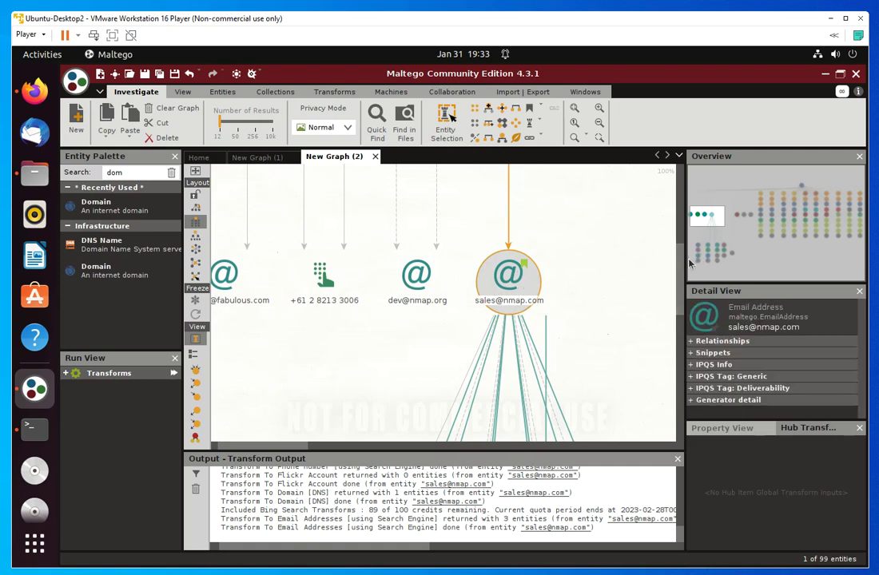
Step: Examine the entities generated from the sales e-mail address and trace their link back to the nmap.org domain
{"action": "left_click_drag", "start_coordinate": [682, 254], "coordinate": [690, 378]}
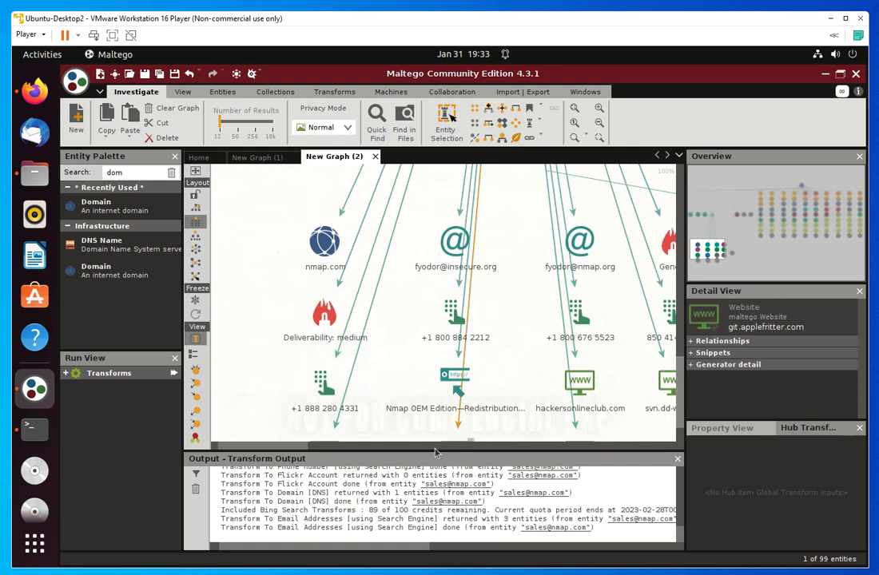
{"action": "left_click_drag", "start_coordinate": [269, 454], "coordinate": [318, 457]}
{"action": "scroll", "coordinate": [316, 445], "scroll_direction": "left", "scroll_amount": 3}
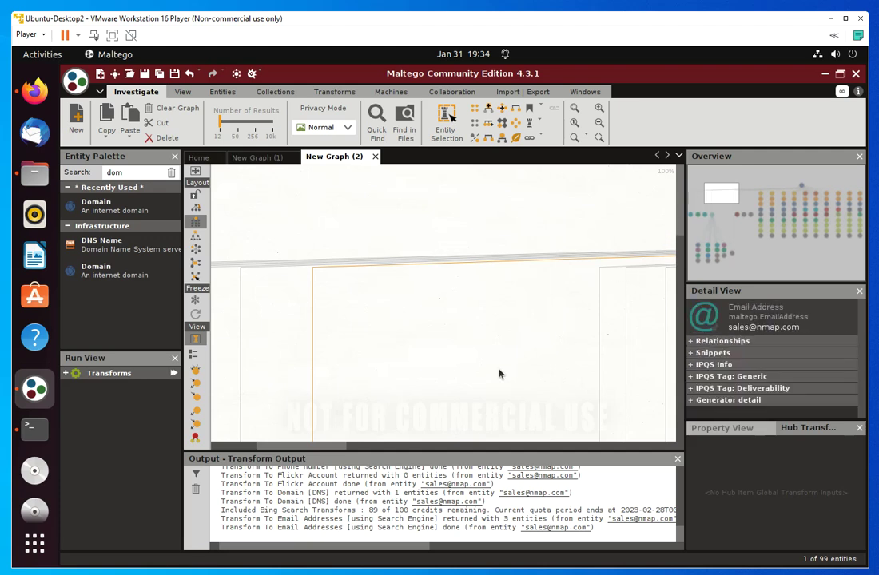
{"action": "scroll", "coordinate": [501, 357], "scroll_direction": "down", "scroll_amount": 2}
{"action": "left_click_drag", "start_coordinate": [360, 446], "coordinate": [539, 421]}
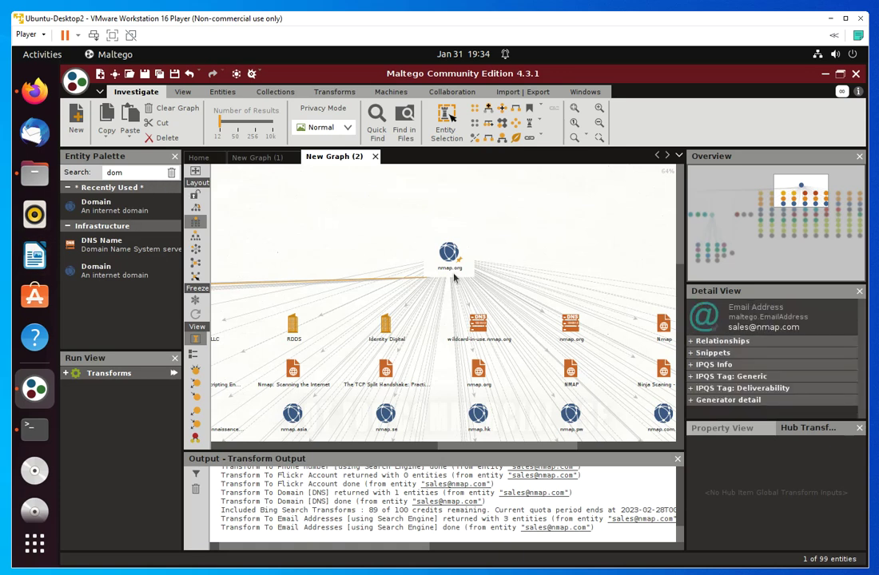
Step: In the empty New Graph (1), clear the entity palette filter and examine the available infrastructure, location and malware entity types
{"action": "left_click", "coordinate": [260, 164]}
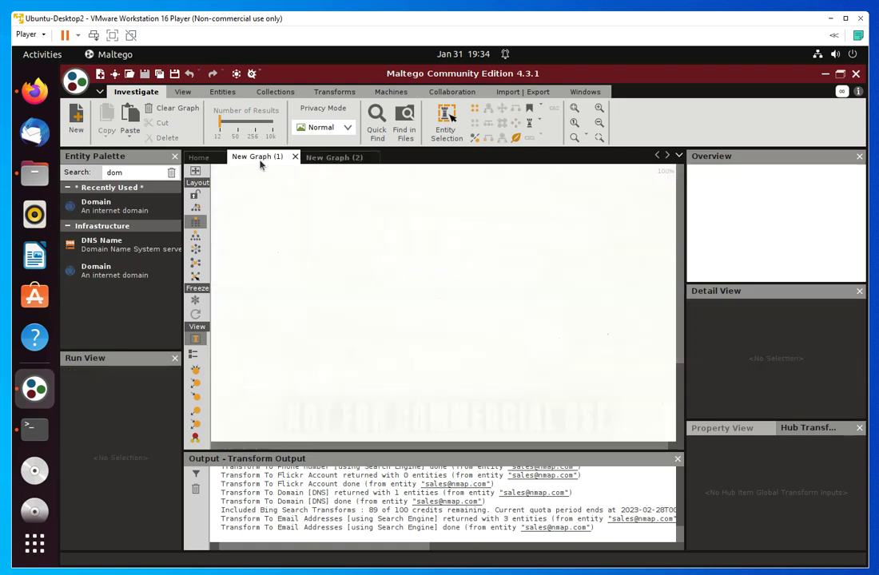
{"action": "left_click", "coordinate": [171, 173]}
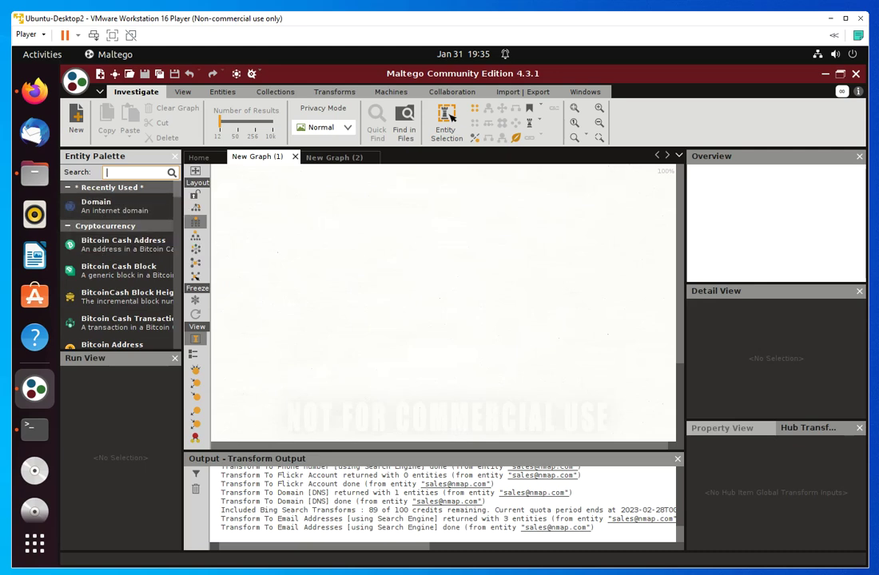
{"action": "scroll", "coordinate": [120, 264], "scroll_direction": "down", "scroll_amount": 10}
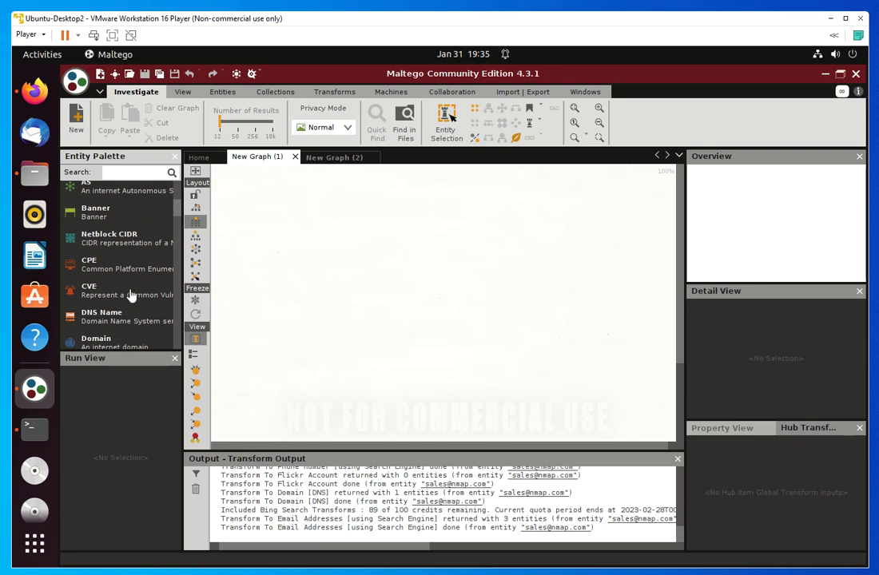
{"action": "scroll", "coordinate": [178, 224], "scroll_direction": "down", "scroll_amount": 5}
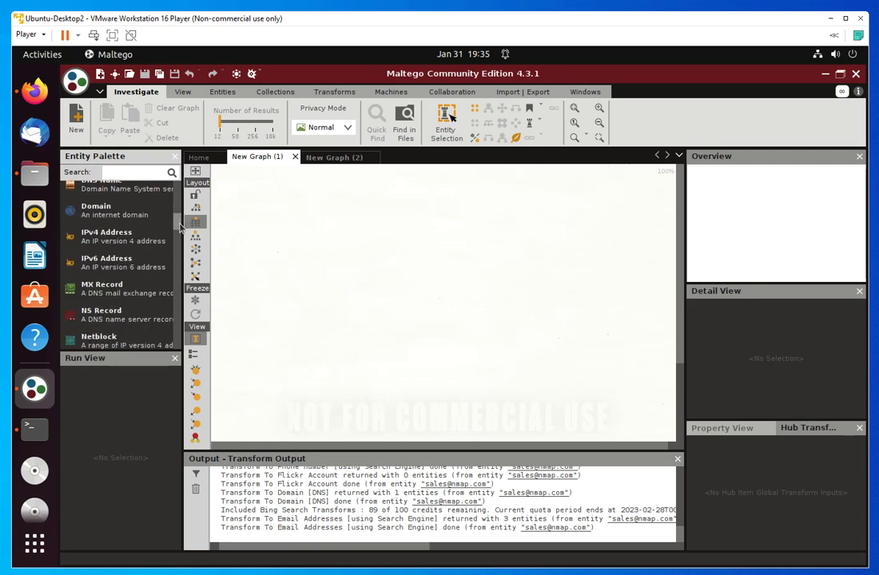
{"action": "scroll", "coordinate": [179, 228], "scroll_direction": "down", "scroll_amount": 1}
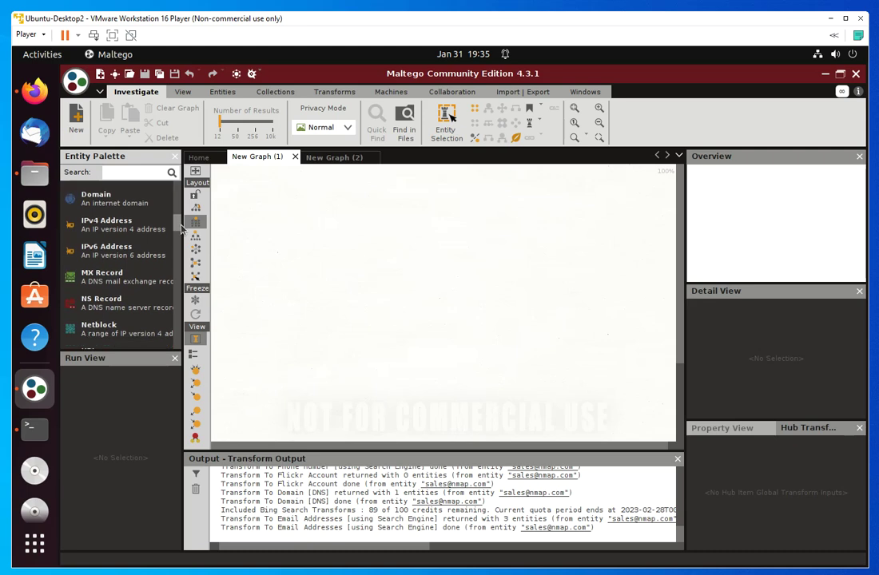
{"action": "scroll", "coordinate": [181, 229], "scroll_direction": "down", "scroll_amount": 5}
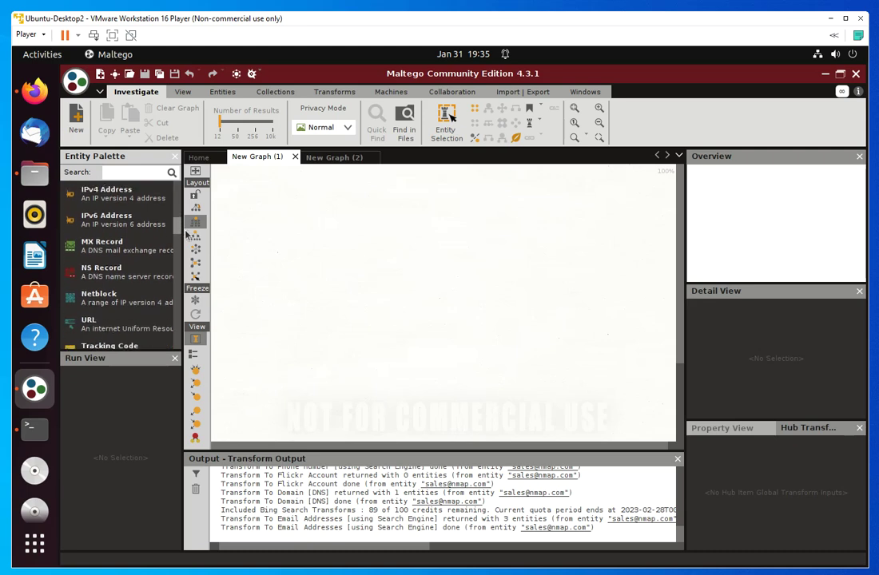
{"action": "scroll", "coordinate": [167, 239], "scroll_direction": "up", "scroll_amount": 1}
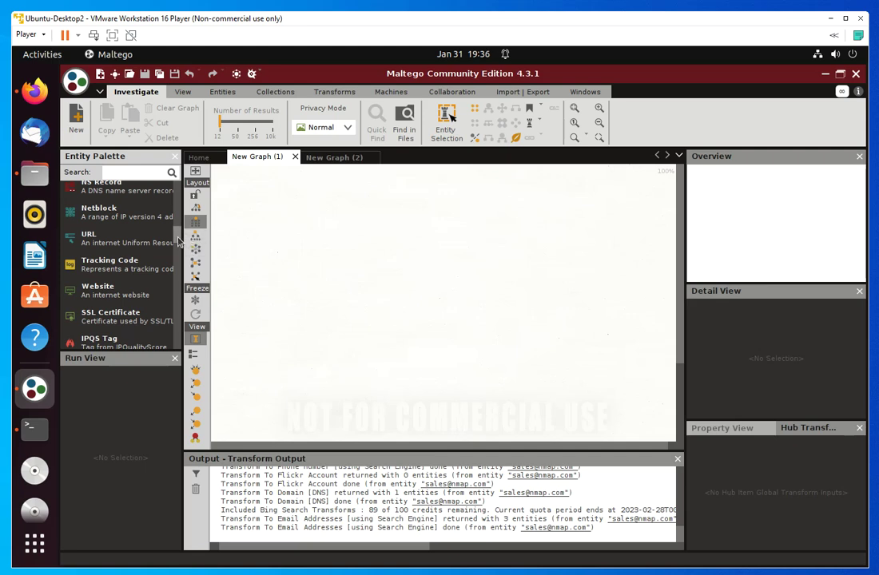
{"action": "scroll", "coordinate": [172, 240], "scroll_direction": "down", "scroll_amount": 5}
{"action": "scroll", "coordinate": [183, 256], "scroll_direction": "down", "scroll_amount": 2}
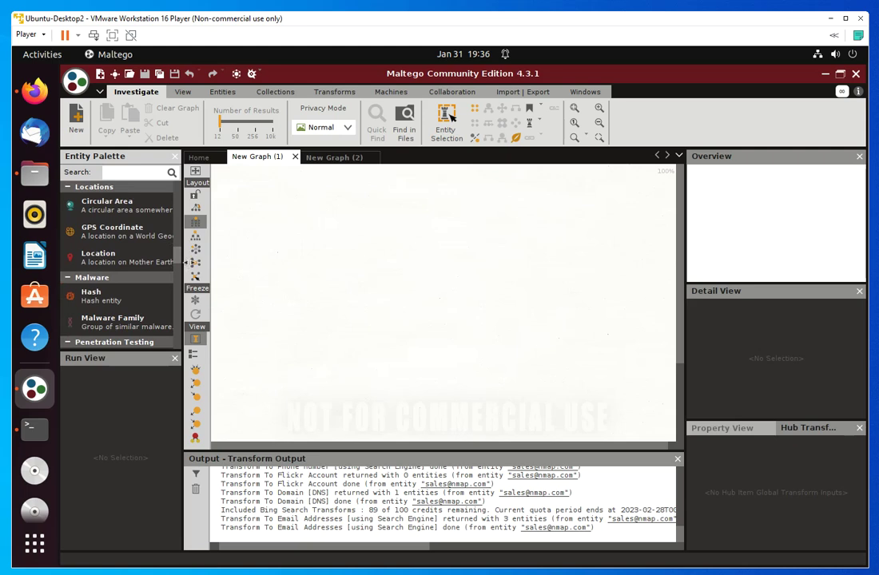
Step: Examine the penetration testing, personal and social network entity types in the entity palette
{"action": "scroll", "coordinate": [180, 271], "scroll_direction": "down", "scroll_amount": 5}
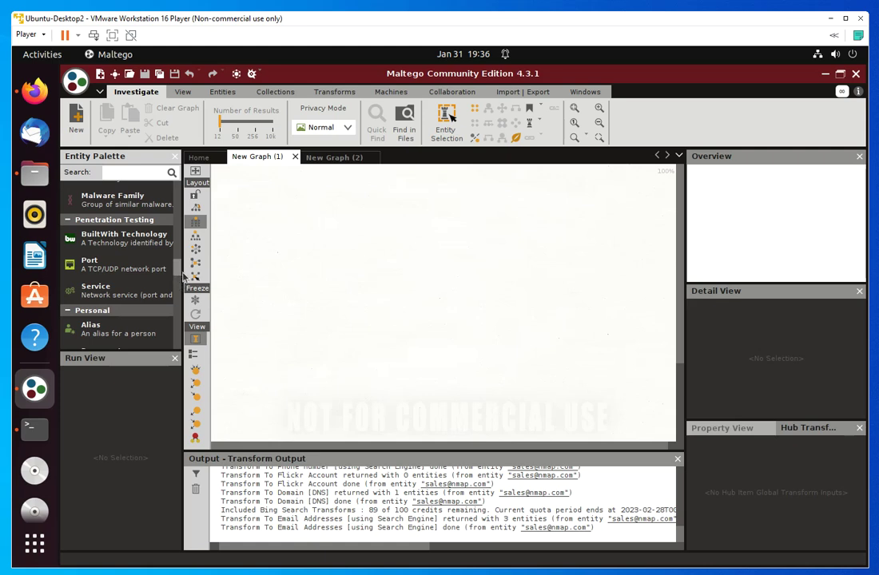
{"action": "scroll", "coordinate": [182, 281], "scroll_direction": "down", "scroll_amount": 3}
{"action": "scroll", "coordinate": [186, 281], "scroll_direction": "down", "scroll_amount": 5}
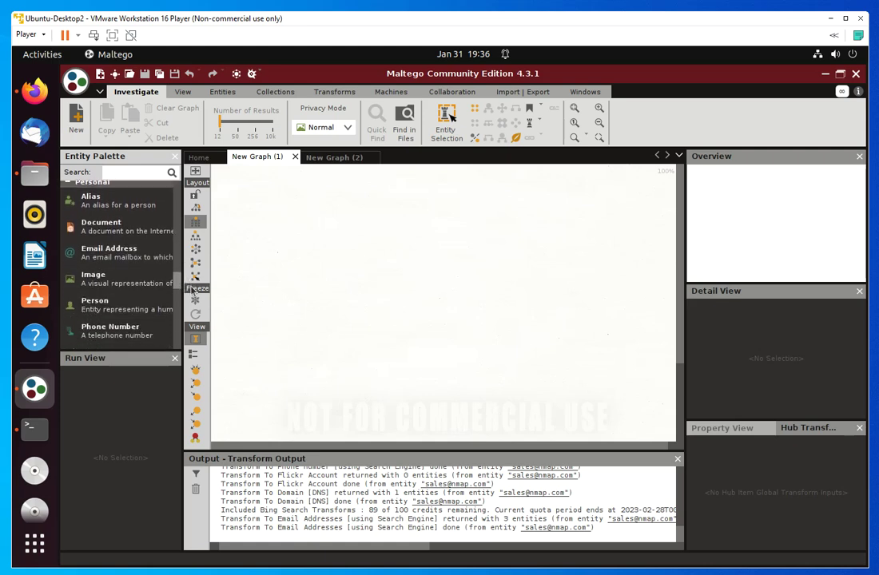
{"action": "scroll", "coordinate": [192, 296], "scroll_direction": "down", "scroll_amount": 2}
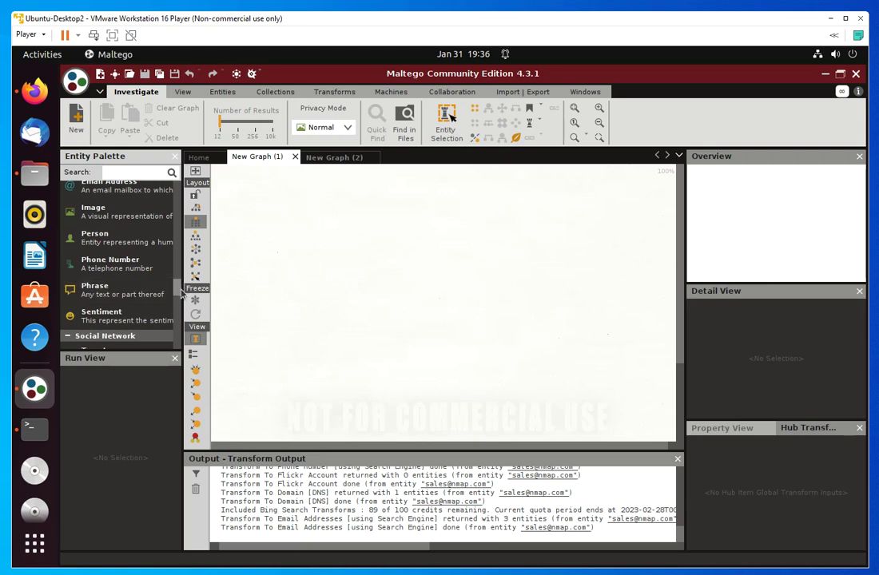
{"action": "scroll", "coordinate": [139, 299], "scroll_direction": "down", "scroll_amount": 3}
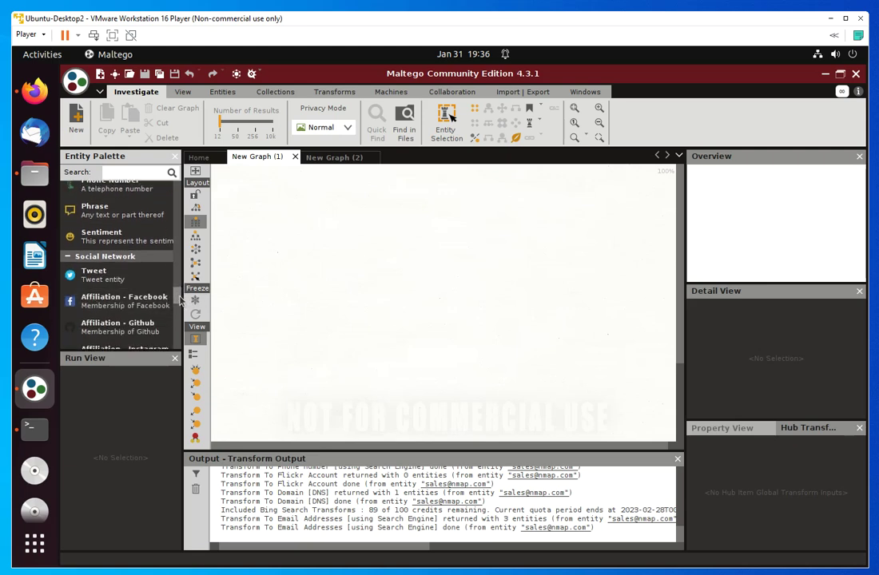
{"action": "scroll", "coordinate": [180, 306], "scroll_direction": "down", "scroll_amount": 2}
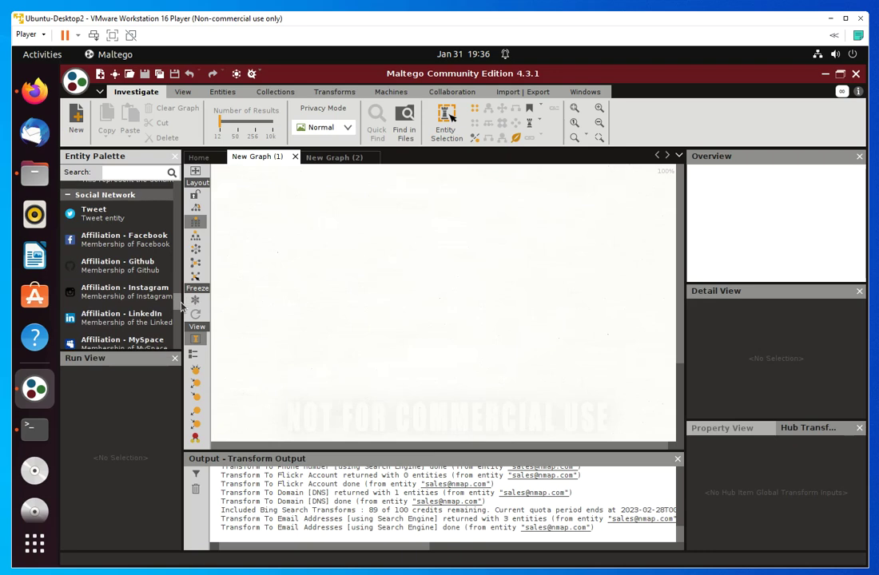
{"action": "scroll", "coordinate": [182, 306], "scroll_direction": "down", "scroll_amount": 1}
{"action": "scroll", "coordinate": [183, 302], "scroll_direction": "up", "scroll_amount": 2}
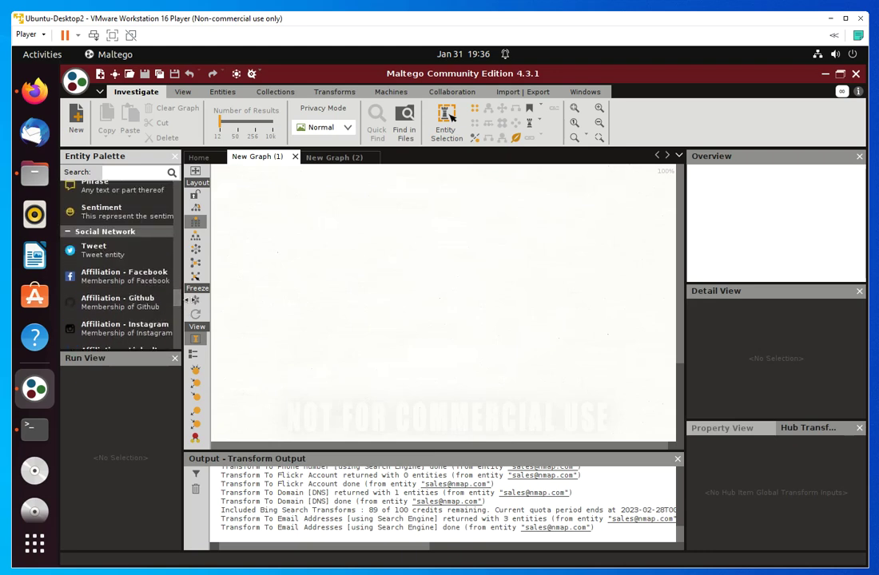